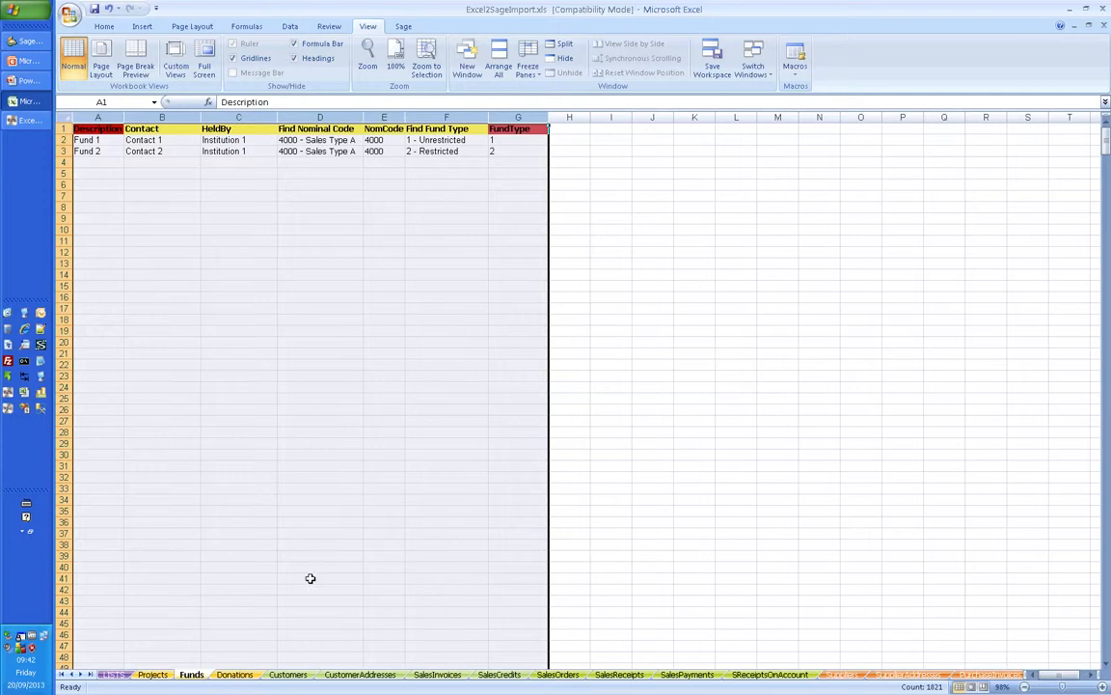
# Step: Examine the Customers sheet's mandatory AccountRef and Name columns and its optional columns from Add1 through Discount%
pyautogui.click(292, 674)
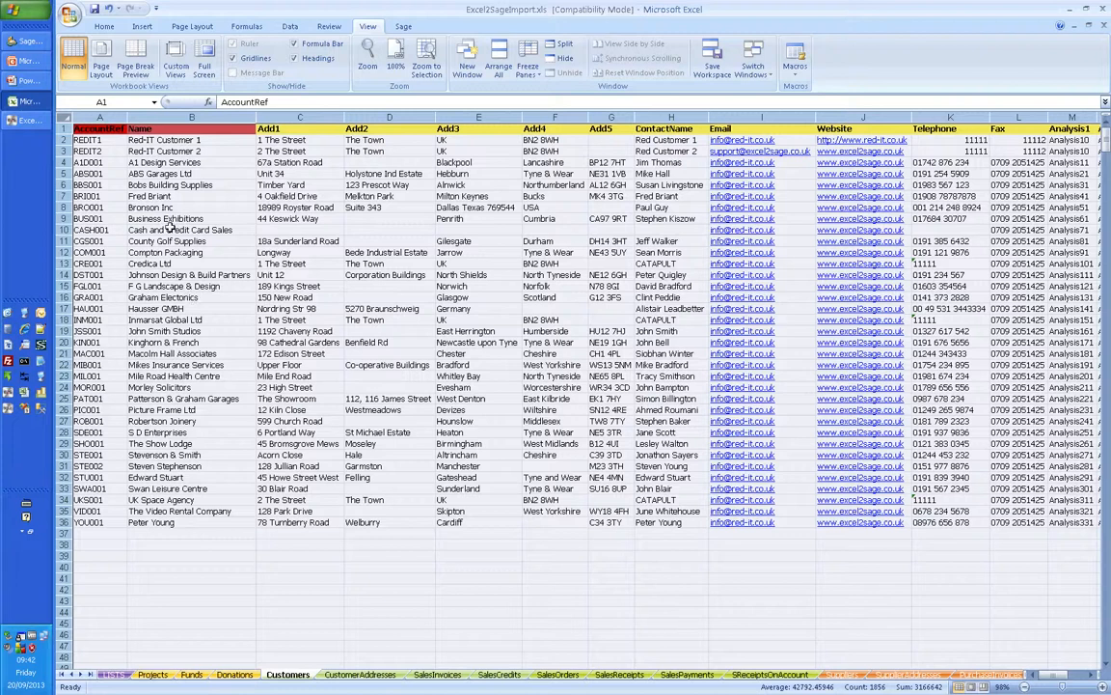
pyautogui.click(114, 128)
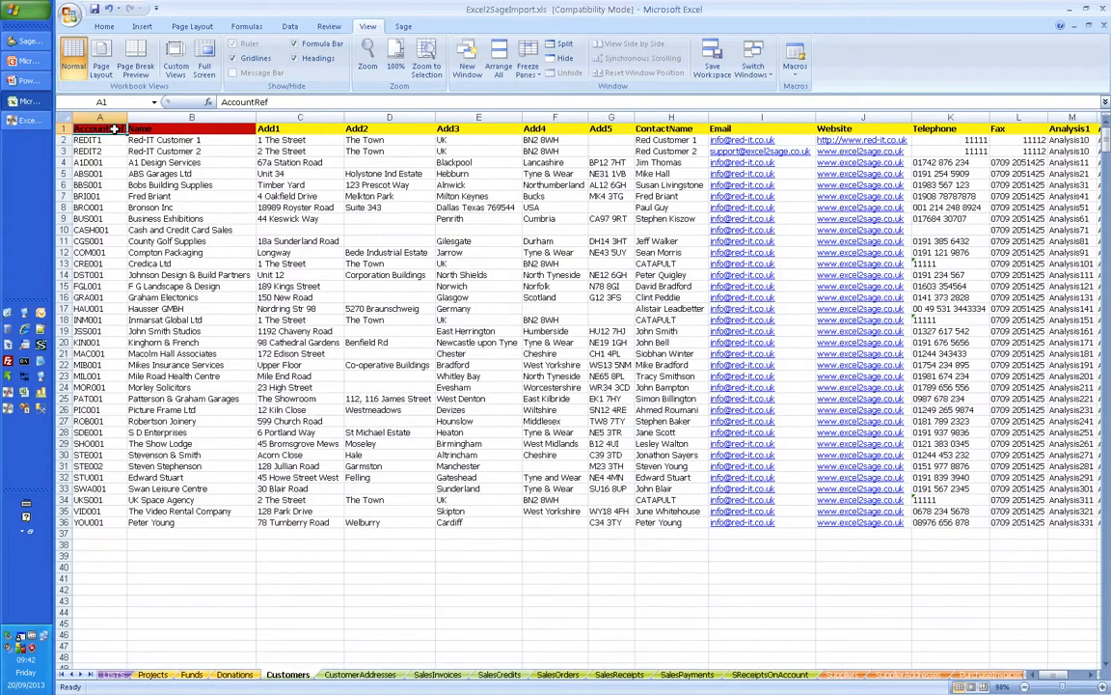
pyautogui.click(158, 130)
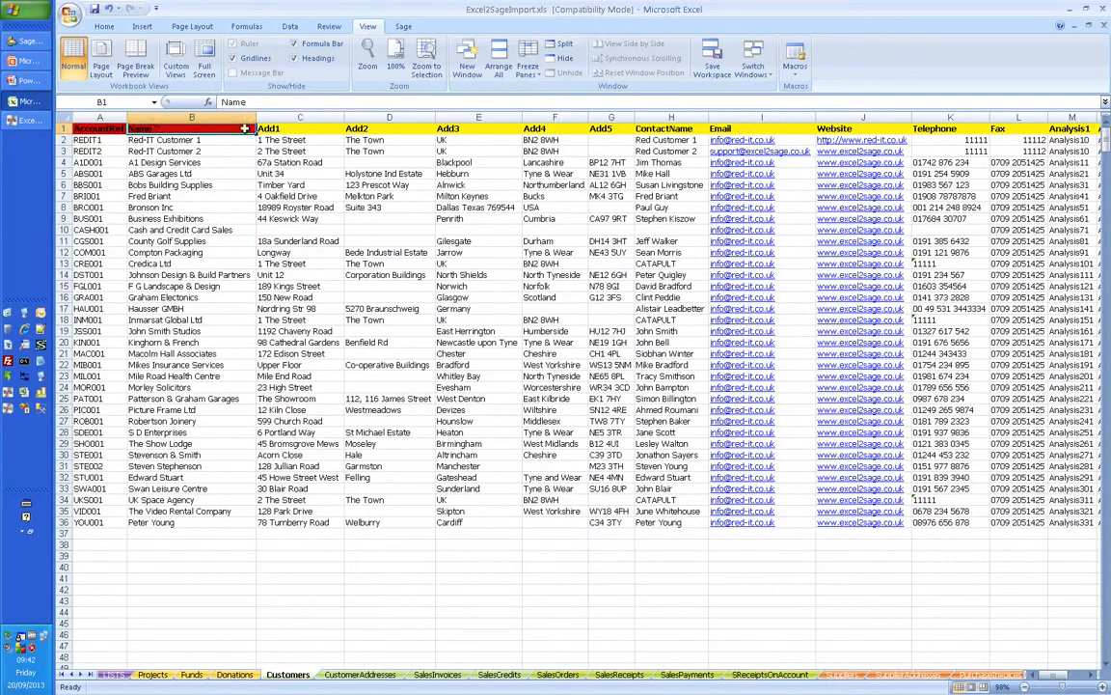
pyautogui.click(273, 129)
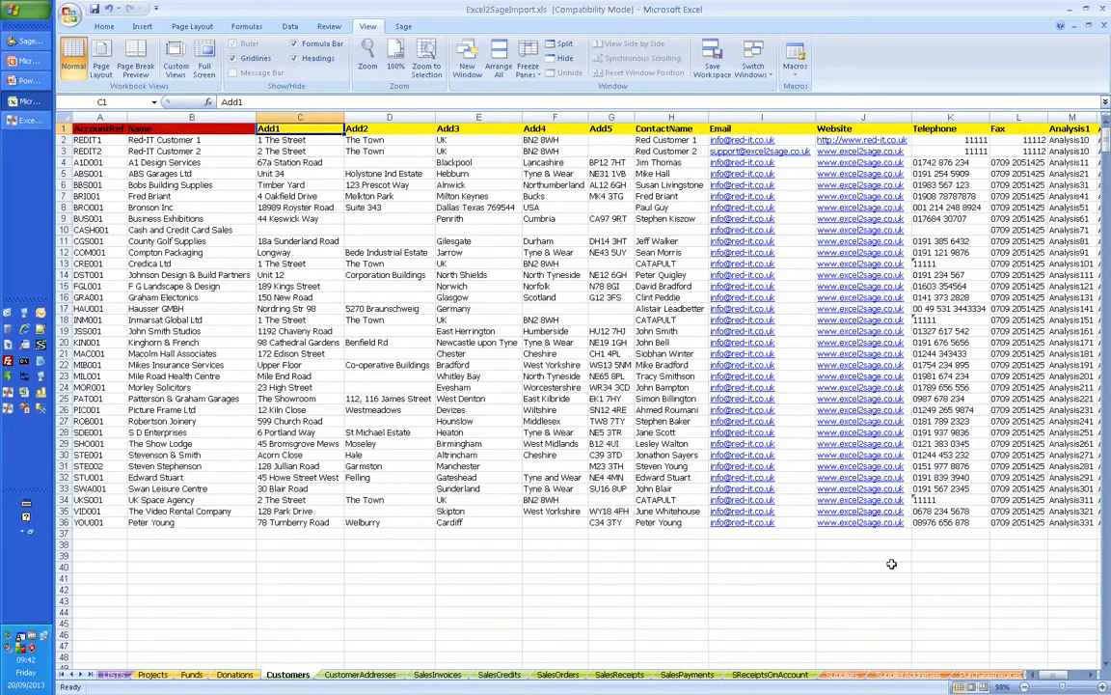
pyautogui.click(1091, 676)
pyautogui.click(1091, 676)
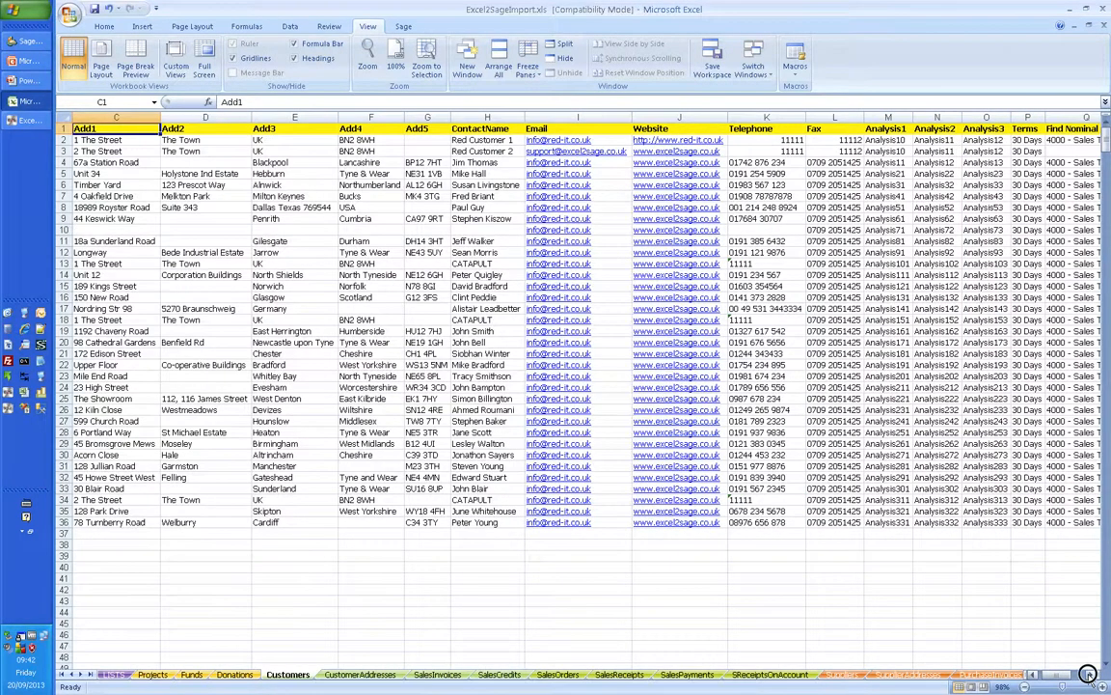
pyautogui.click(1092, 676)
pyautogui.click(1092, 677)
pyautogui.click(1091, 676)
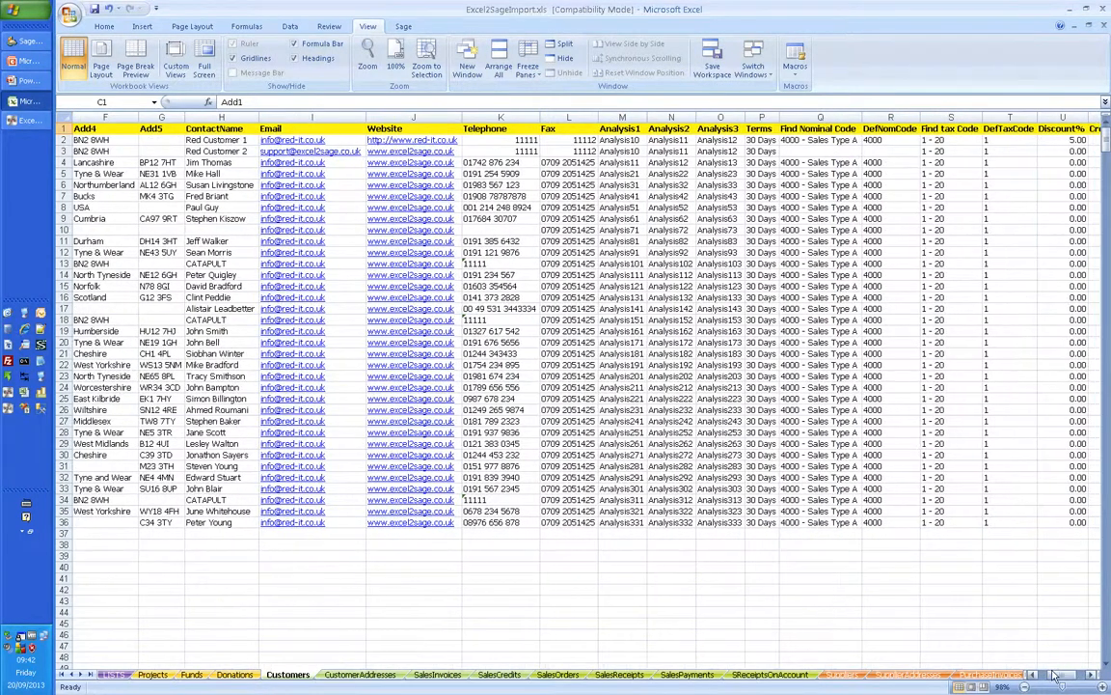
pyautogui.moveTo(1053, 673); pyautogui.dragTo(1038, 674)
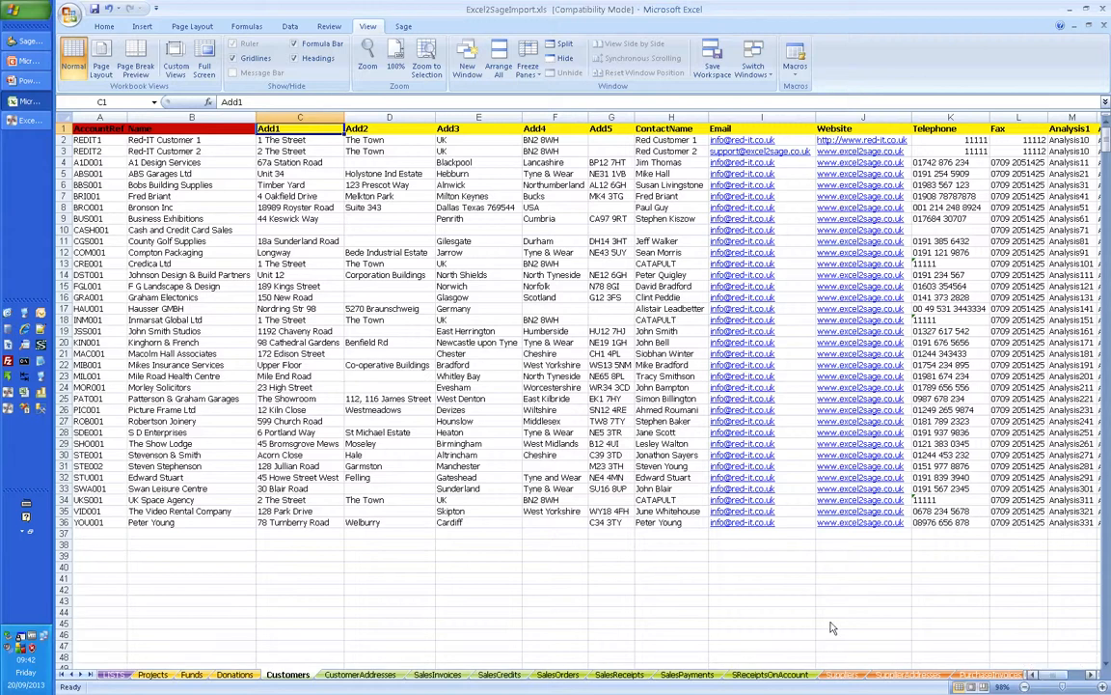
# Step: Check the Funds and Donations sheets and close the import workbook
pyautogui.click(198, 676)
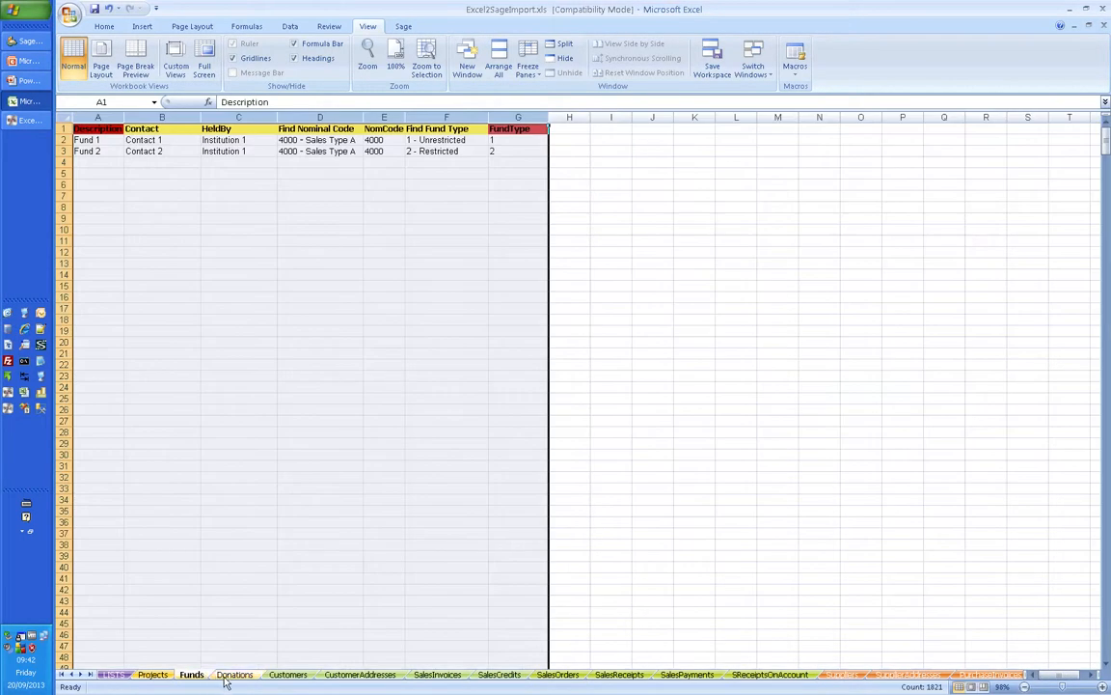
pyautogui.click(228, 676)
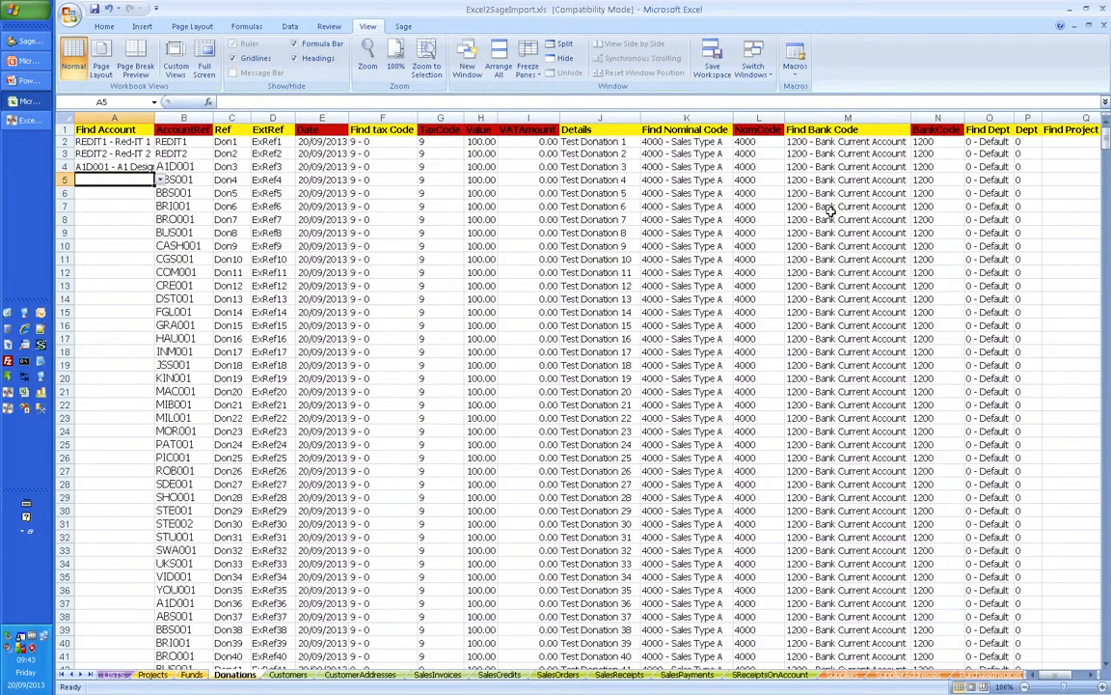
pyautogui.click(1103, 9)
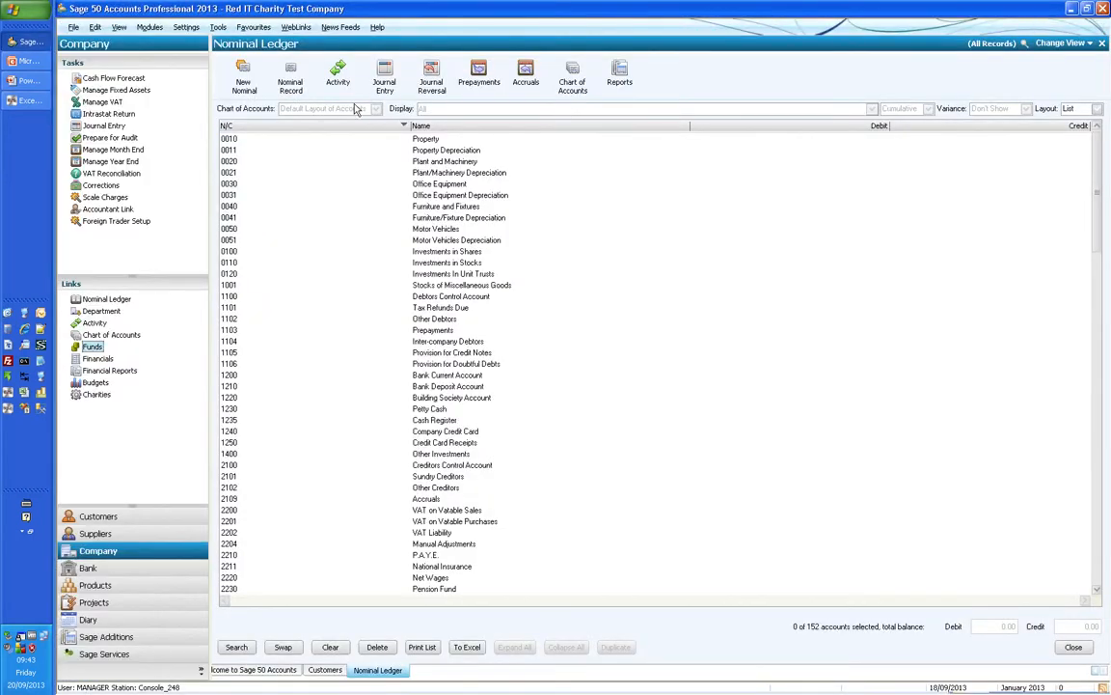
# Step: Switch to the Excel2Sage connector and start a new log file
pyautogui.click(23, 101)
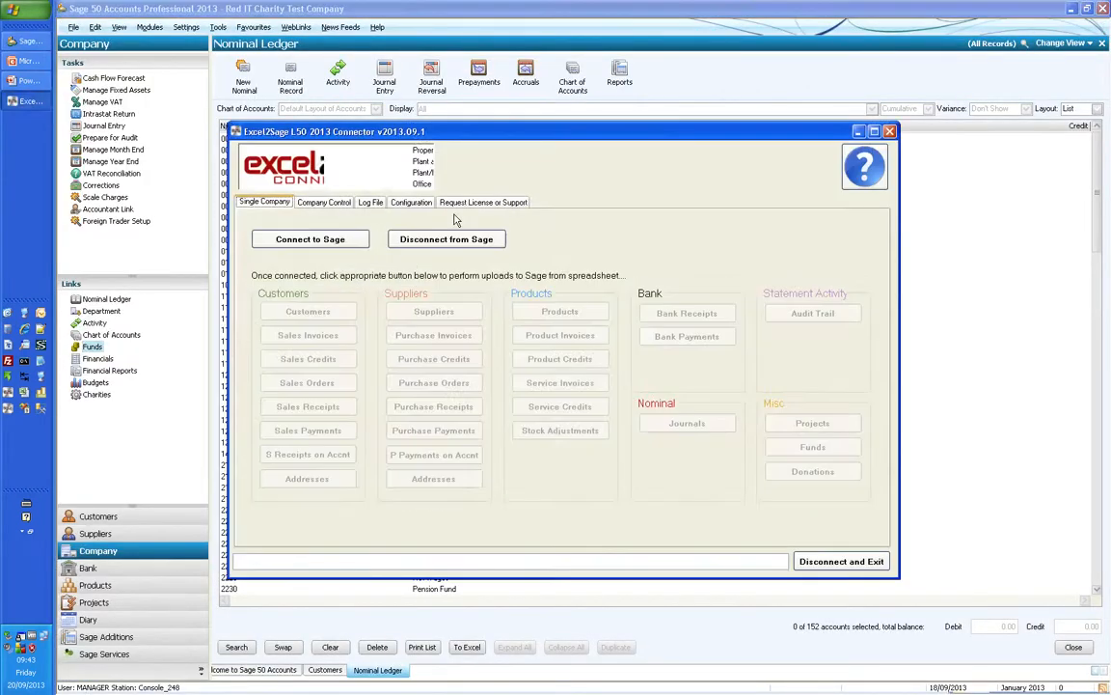
pyautogui.click(372, 204)
pyautogui.click(556, 527)
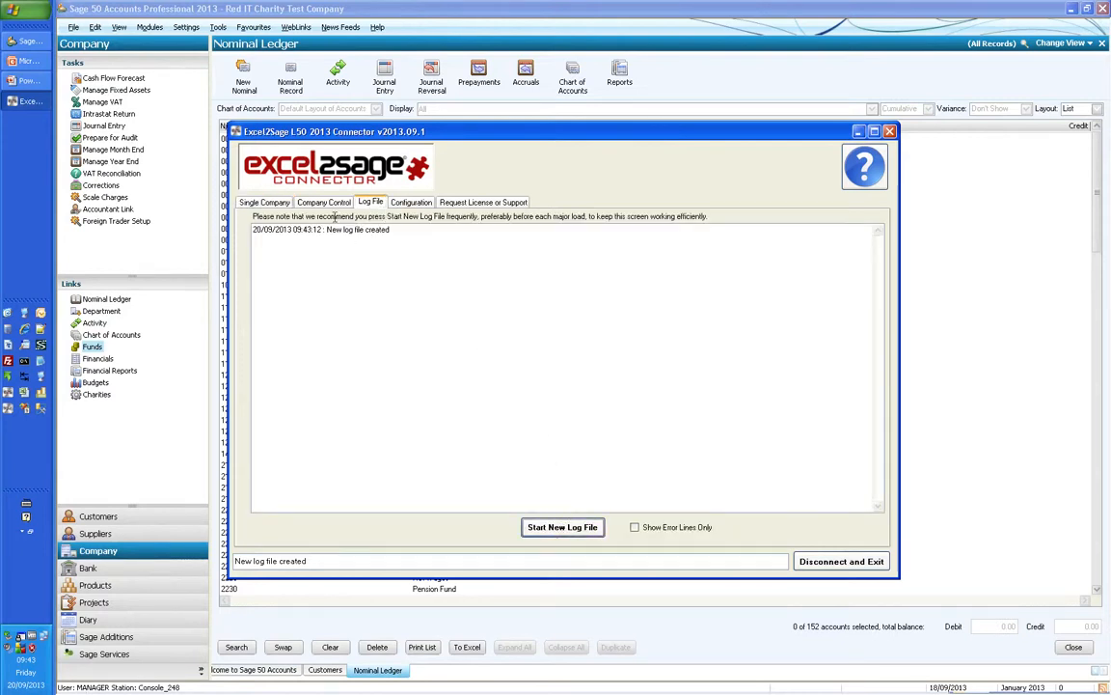
# Step: Check Red IT Charity Test Company in the connector's company list and connect to Sage
pyautogui.click(325, 203)
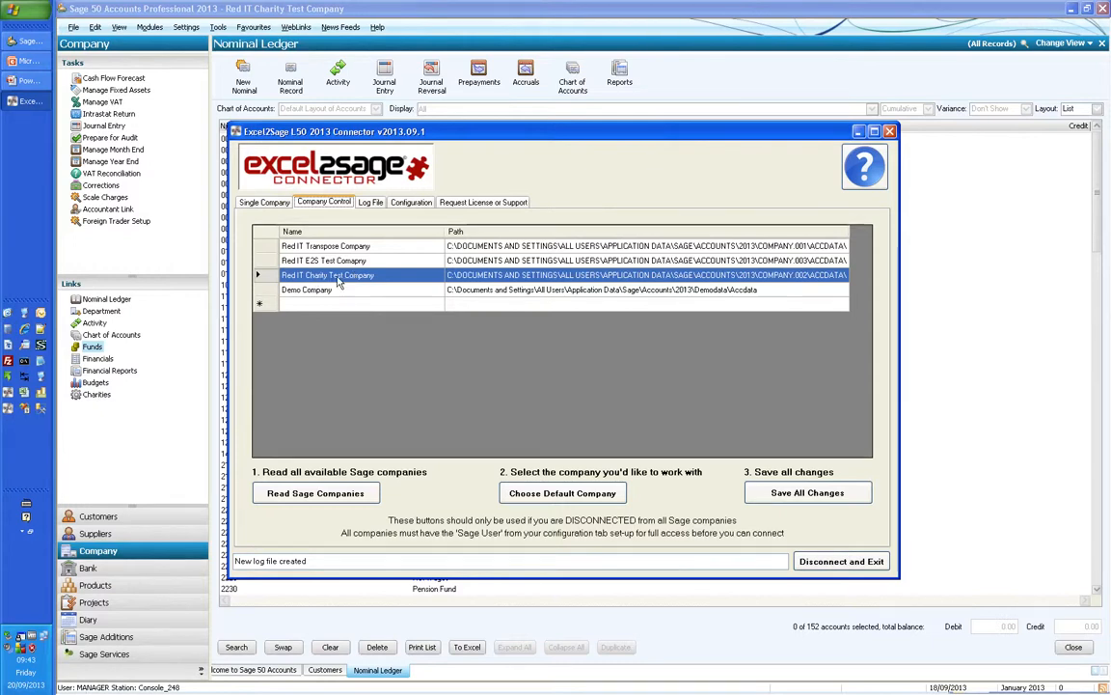
pyautogui.click(281, 208)
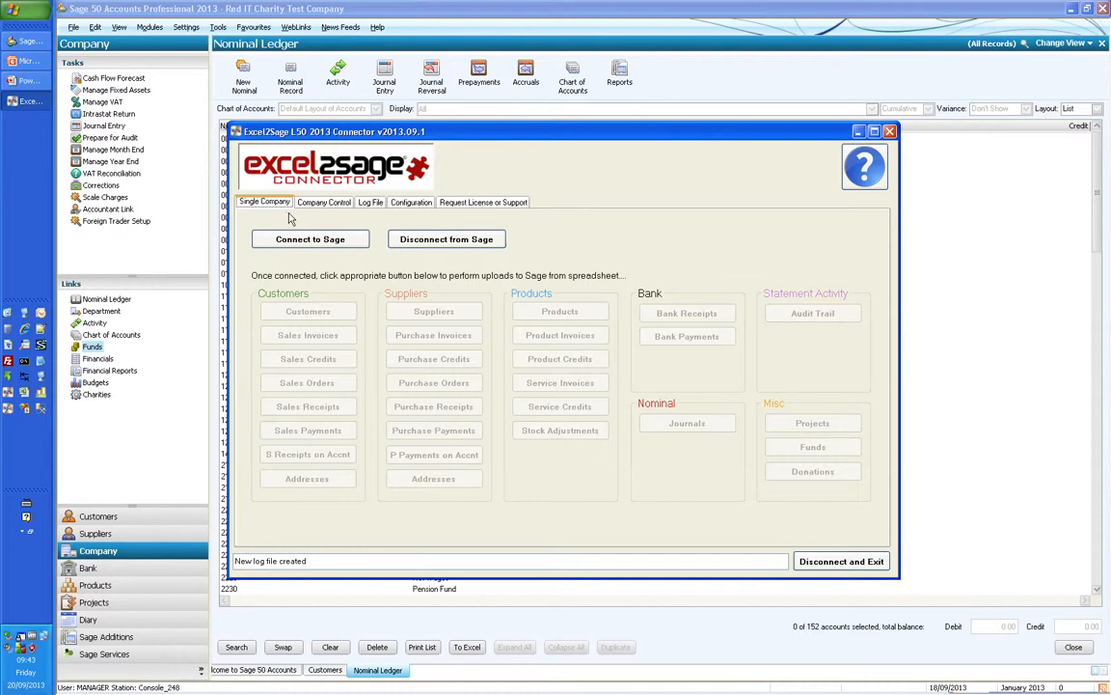
pyautogui.click(297, 239)
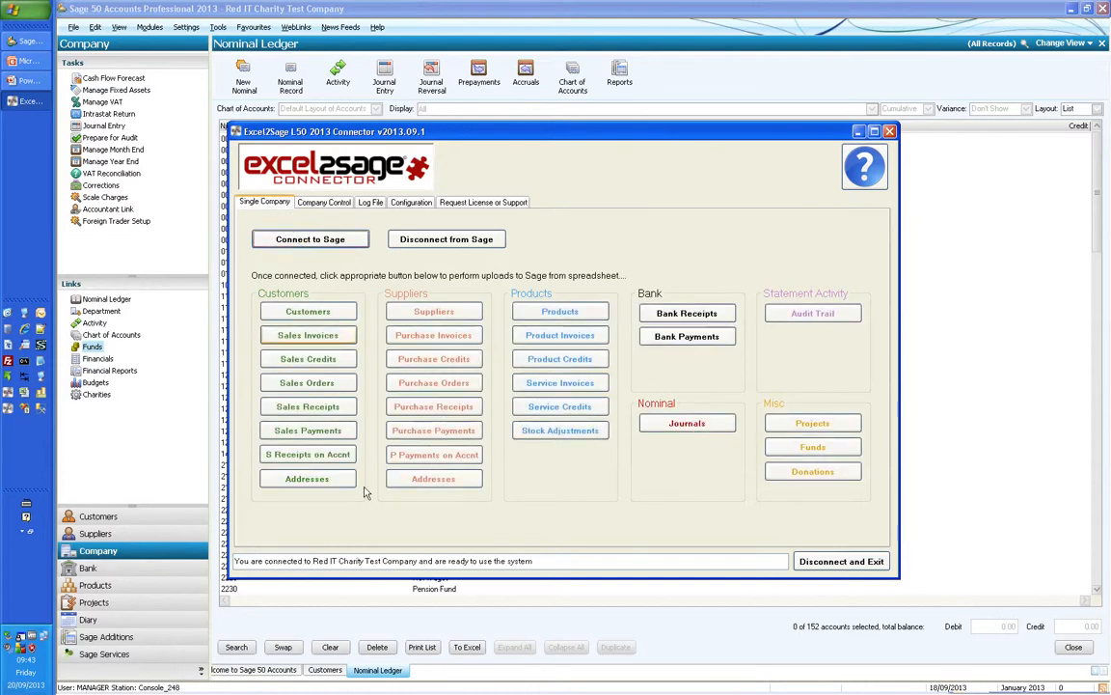
pyautogui.moveTo(417, 560); pyautogui.dragTo(313, 566)
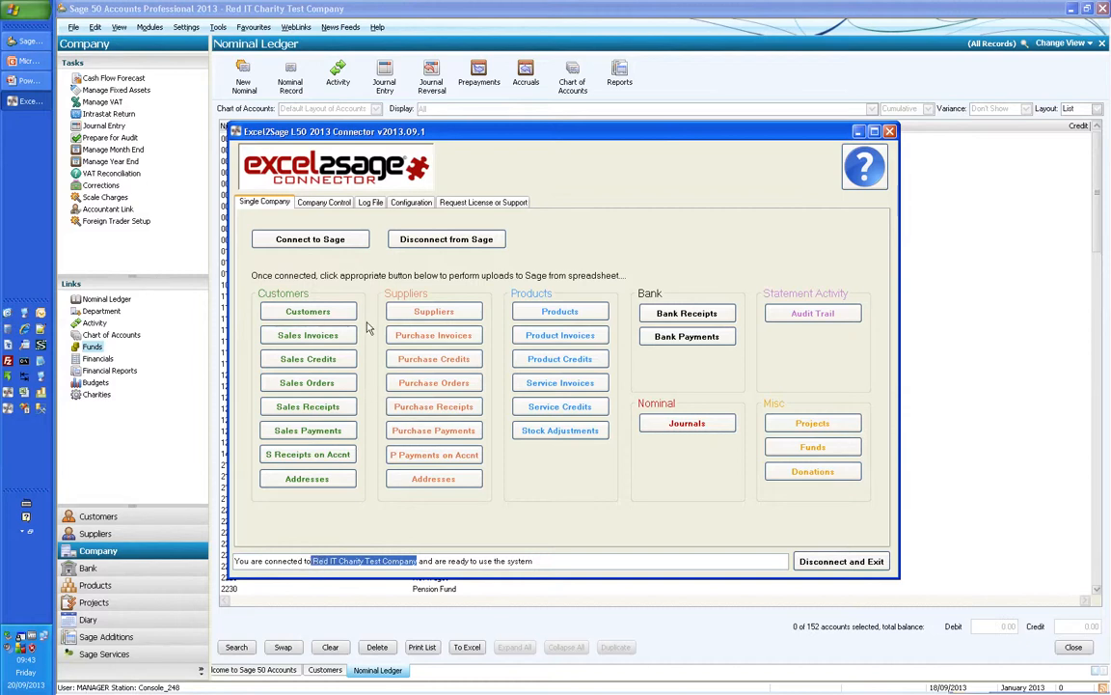
# Step: Upload the funds to Sage and start a new log file once the log entries are reviewed
pyautogui.click(812, 449)
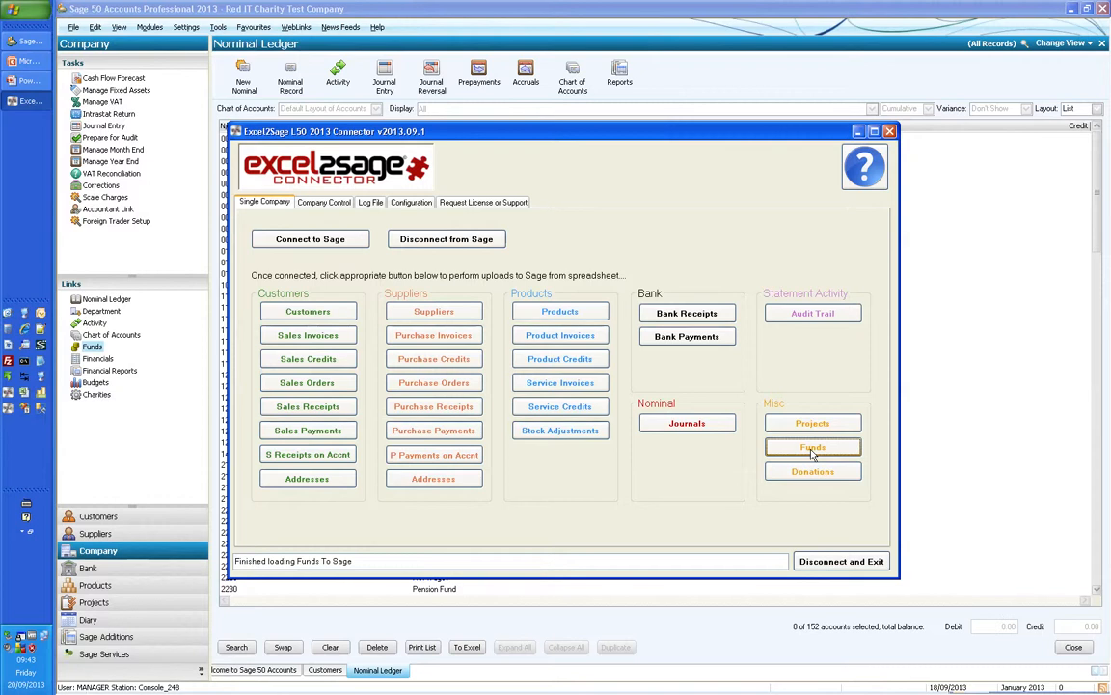
pyautogui.click(372, 202)
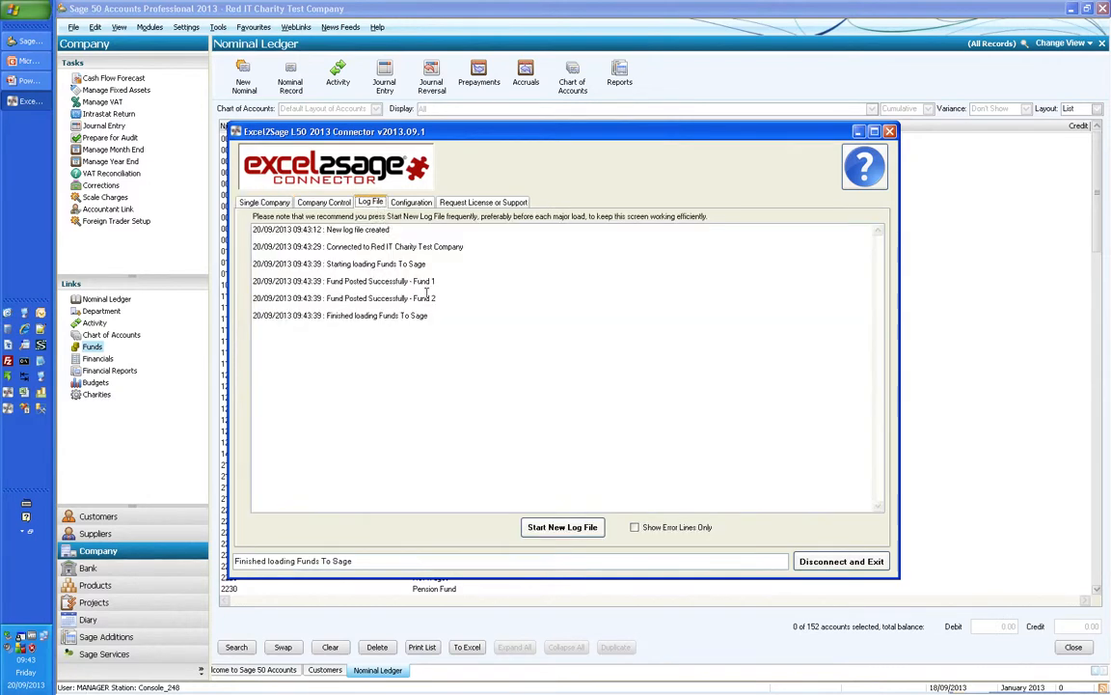
pyautogui.click(577, 535)
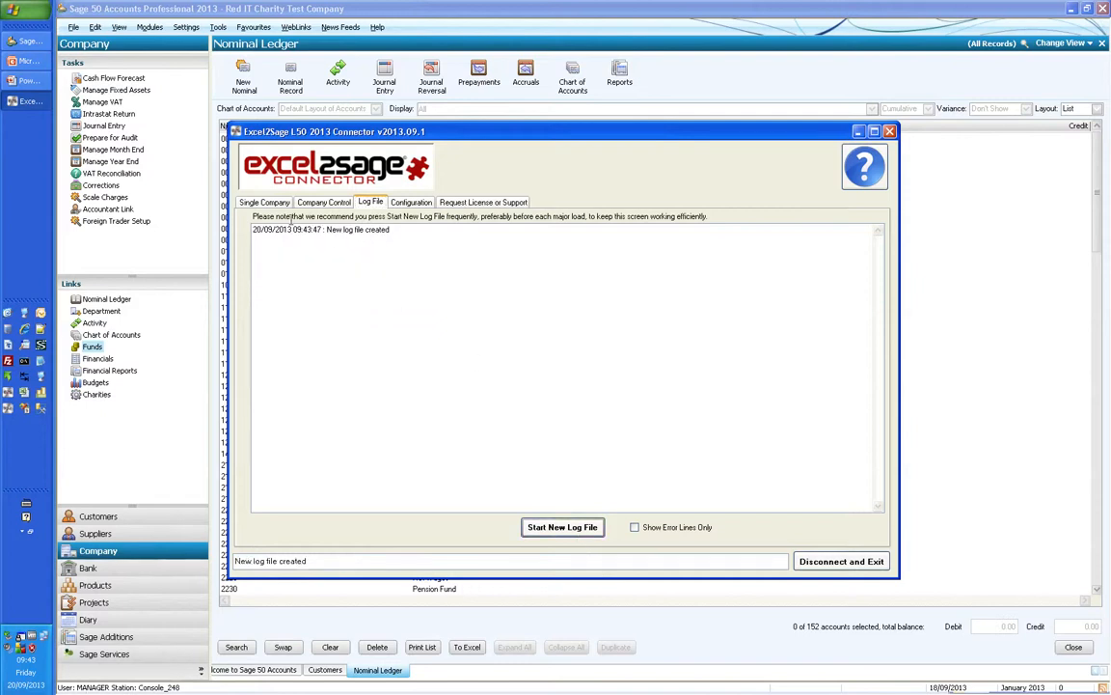
# Step: Upload the customers to Sage, review their posting entries, and start a fresh log file
pyautogui.click(266, 203)
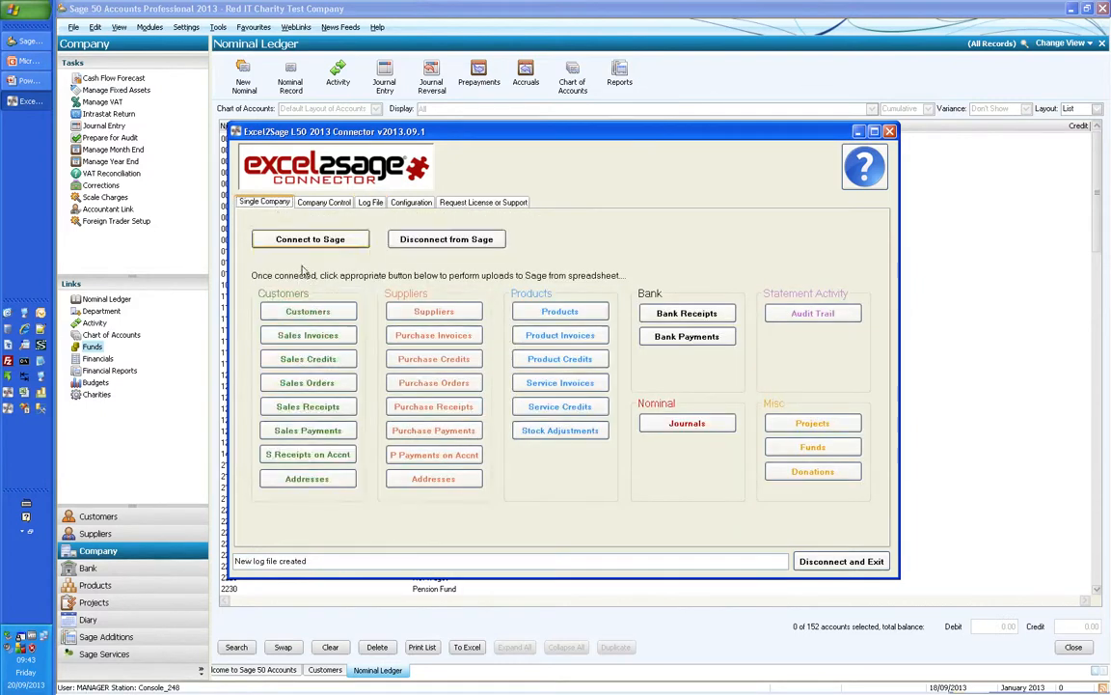
pyautogui.click(306, 311)
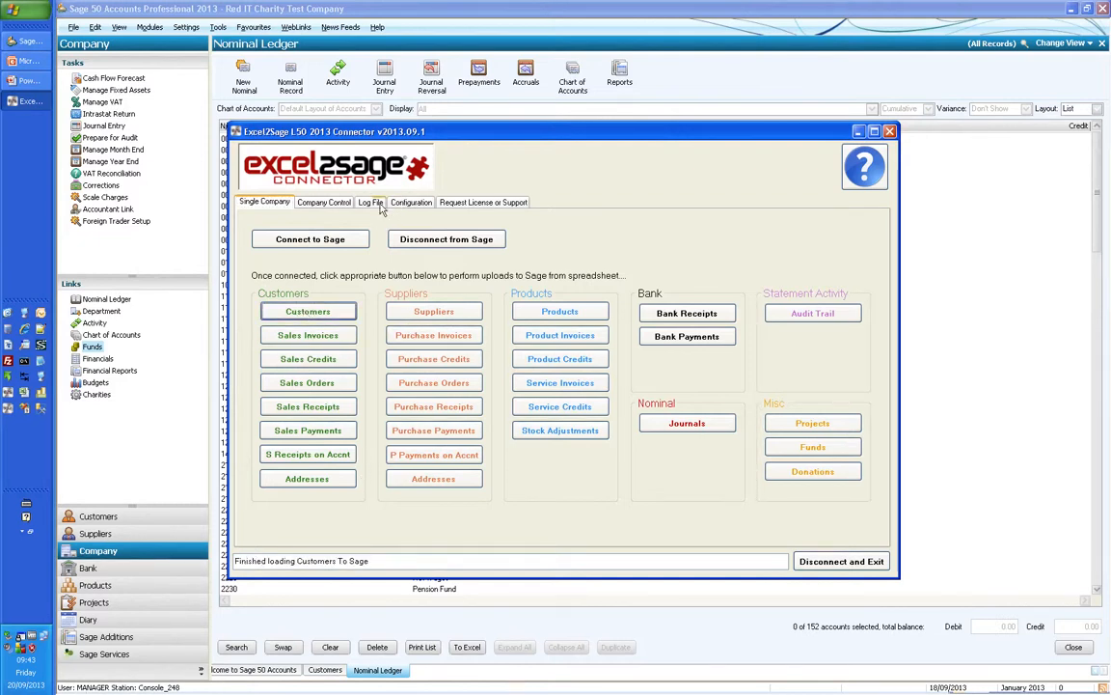
pyautogui.click(369, 201)
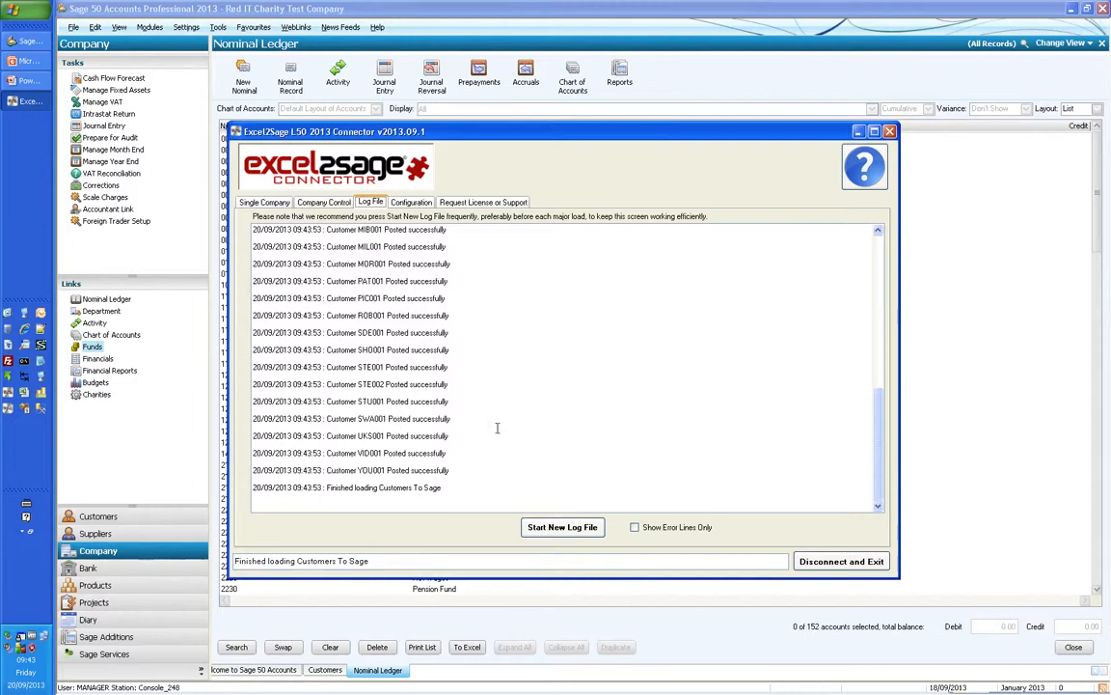
pyautogui.click(563, 527)
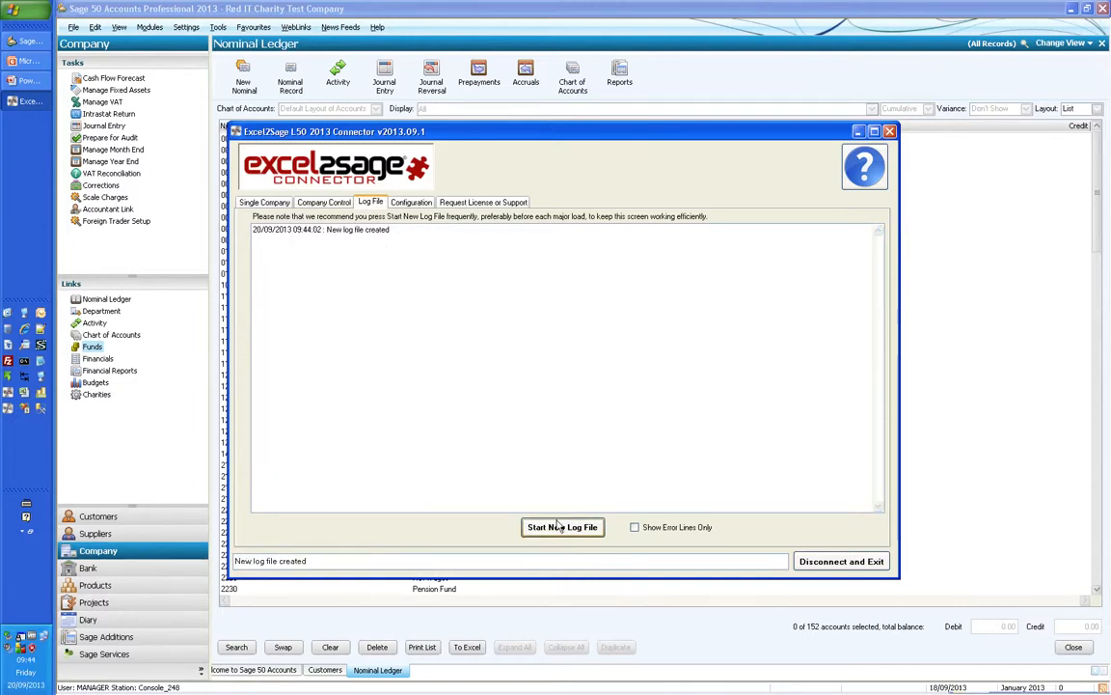
# Step: Upload the donations to Sage and review their posting entries in the log
pyautogui.click(262, 201)
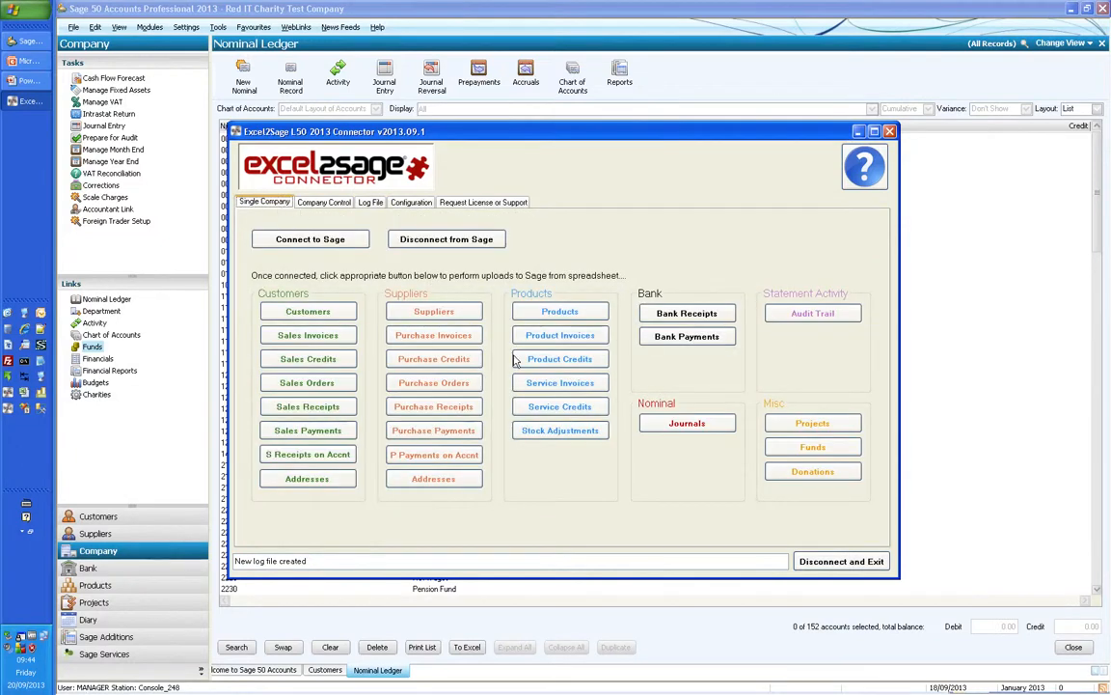
pyautogui.click(788, 470)
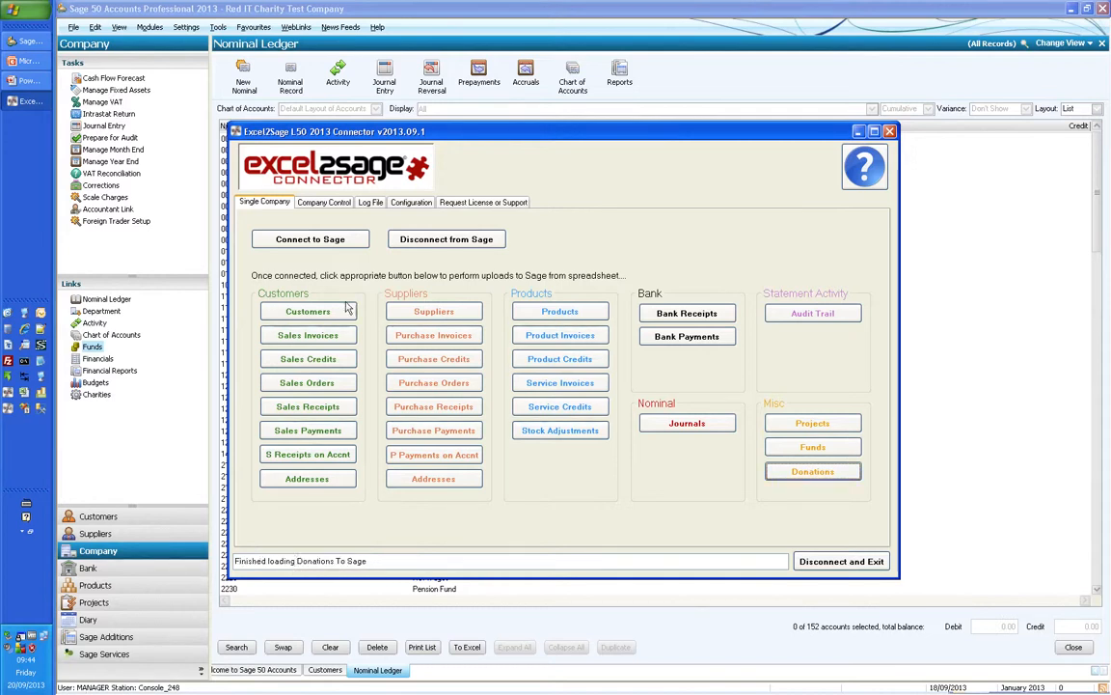
pyautogui.click(370, 202)
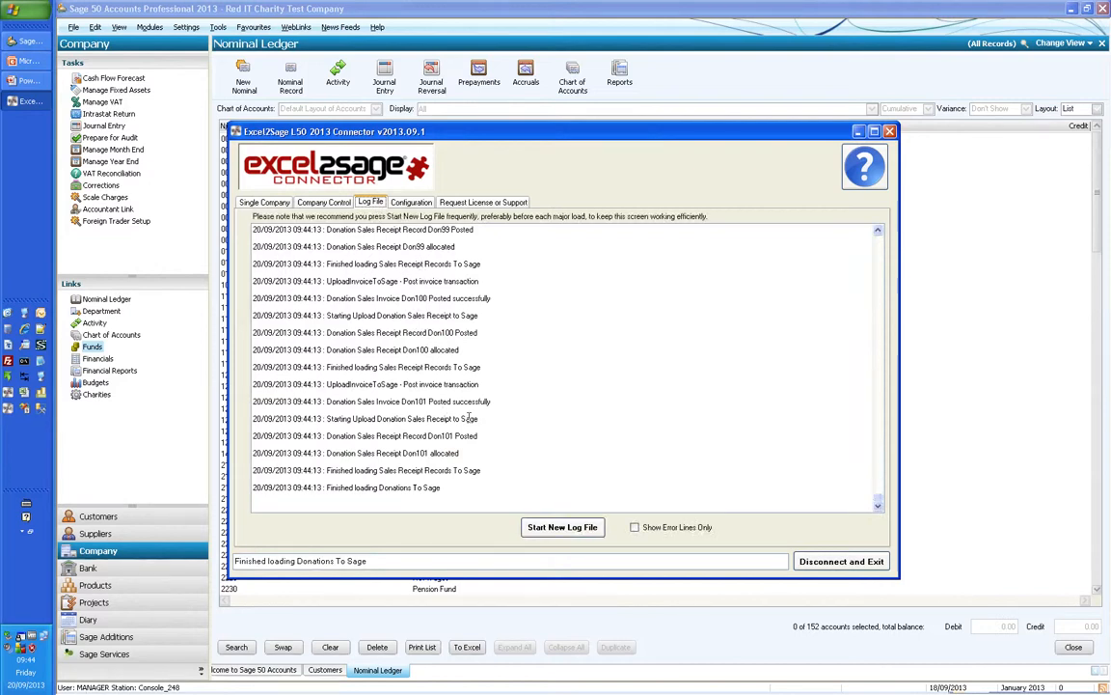
# Step: Start a new log file, disconnect from Sage and exit the connector
pyautogui.click(562, 528)
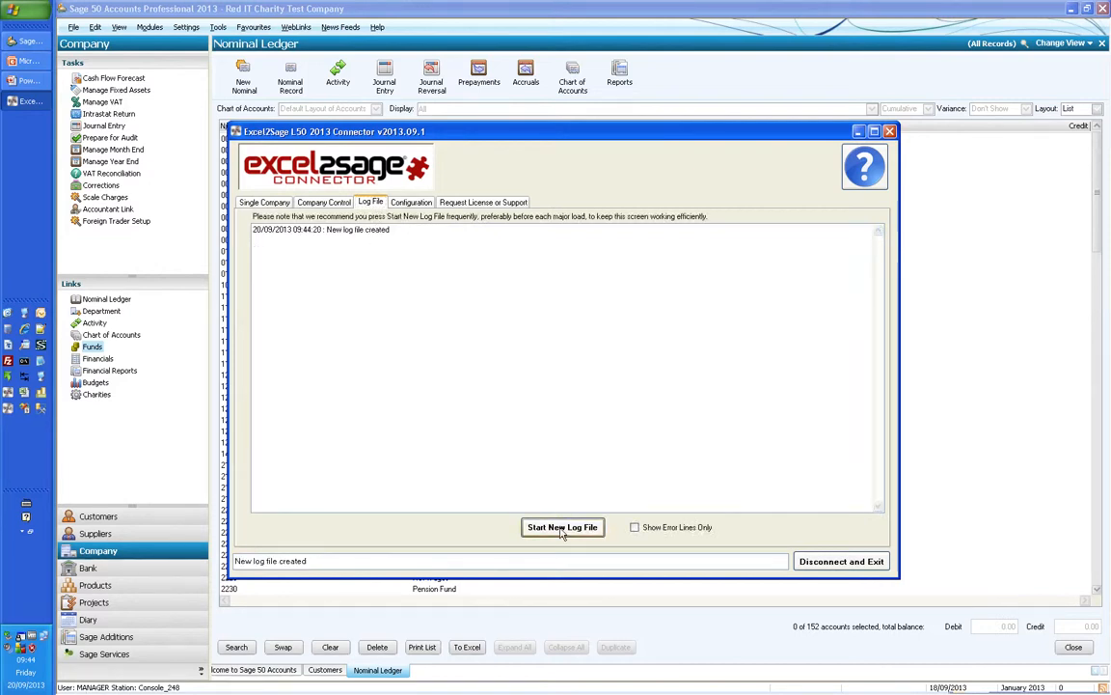
pyautogui.click(836, 562)
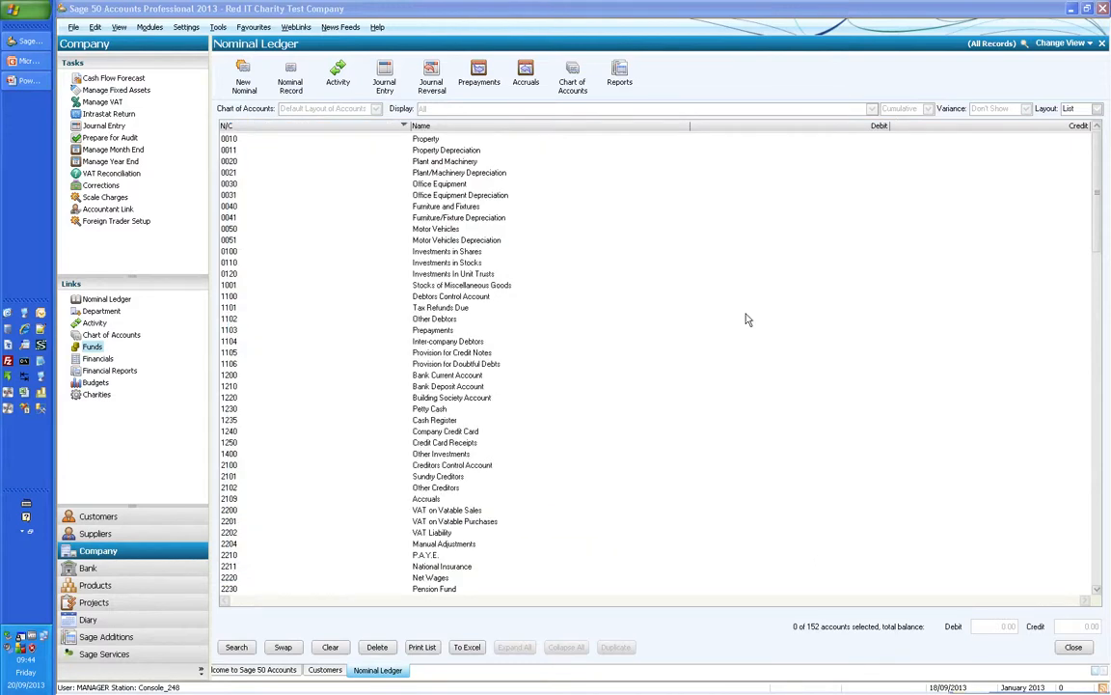
# Step: Open the company's Funds list in Sage and review the donation activity of Fund 1
pyautogui.click(89, 349)
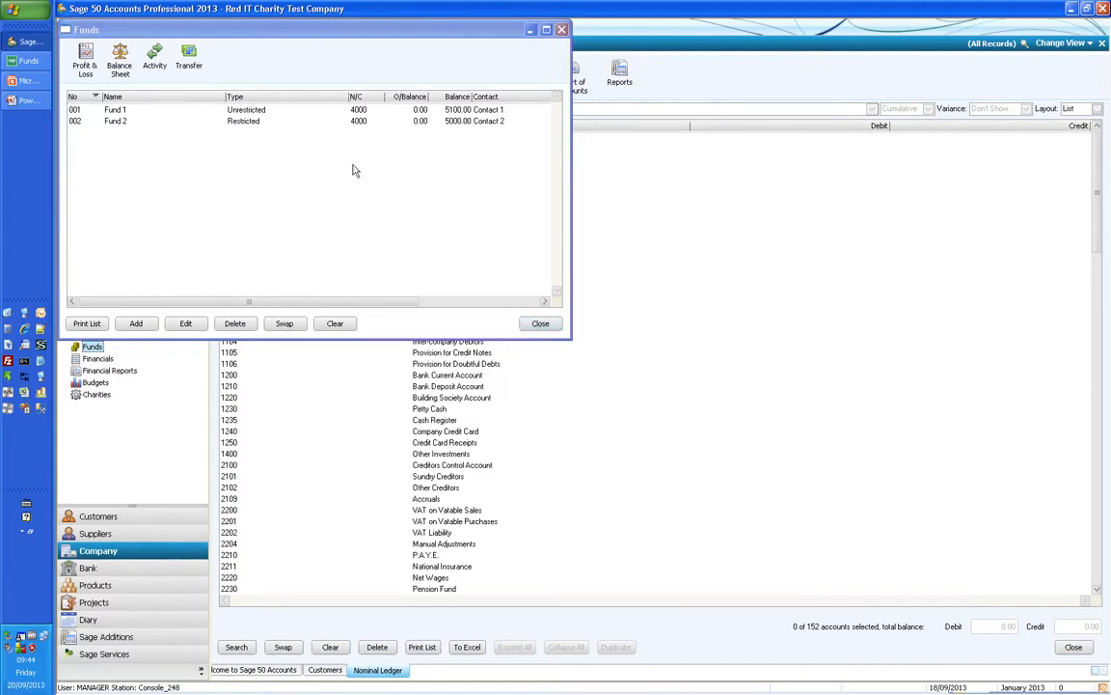
pyautogui.click(292, 110)
pyautogui.click(157, 62)
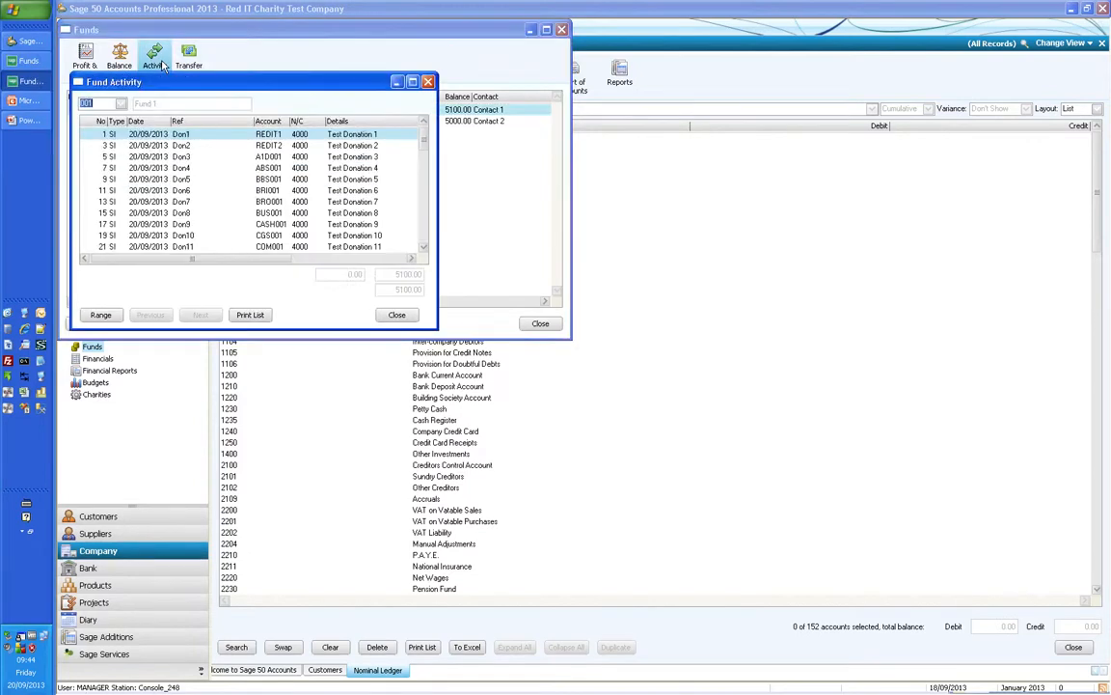
pyautogui.moveTo(275, 85); pyautogui.dragTo(370, 109)
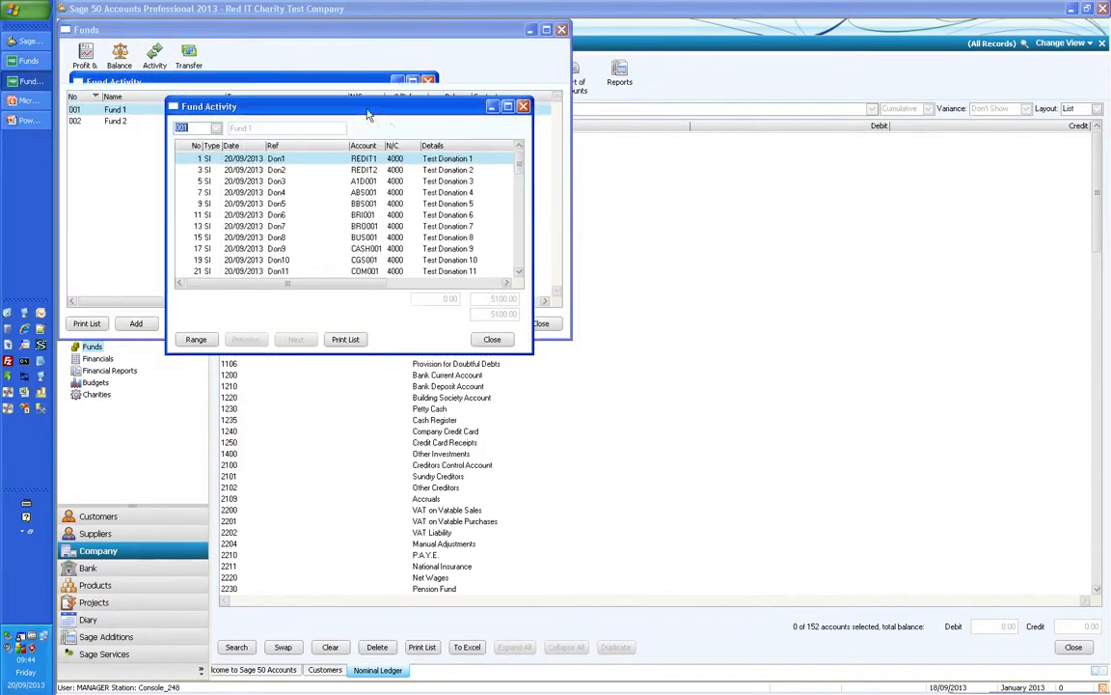
pyautogui.click(518, 246)
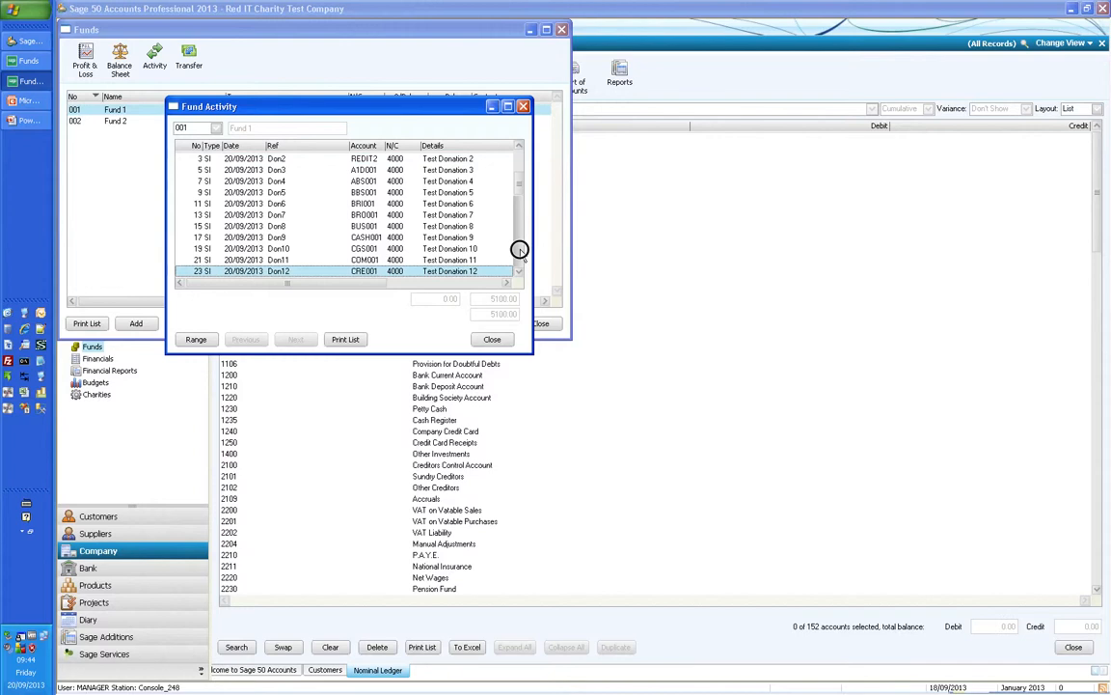
pyautogui.click(492, 340)
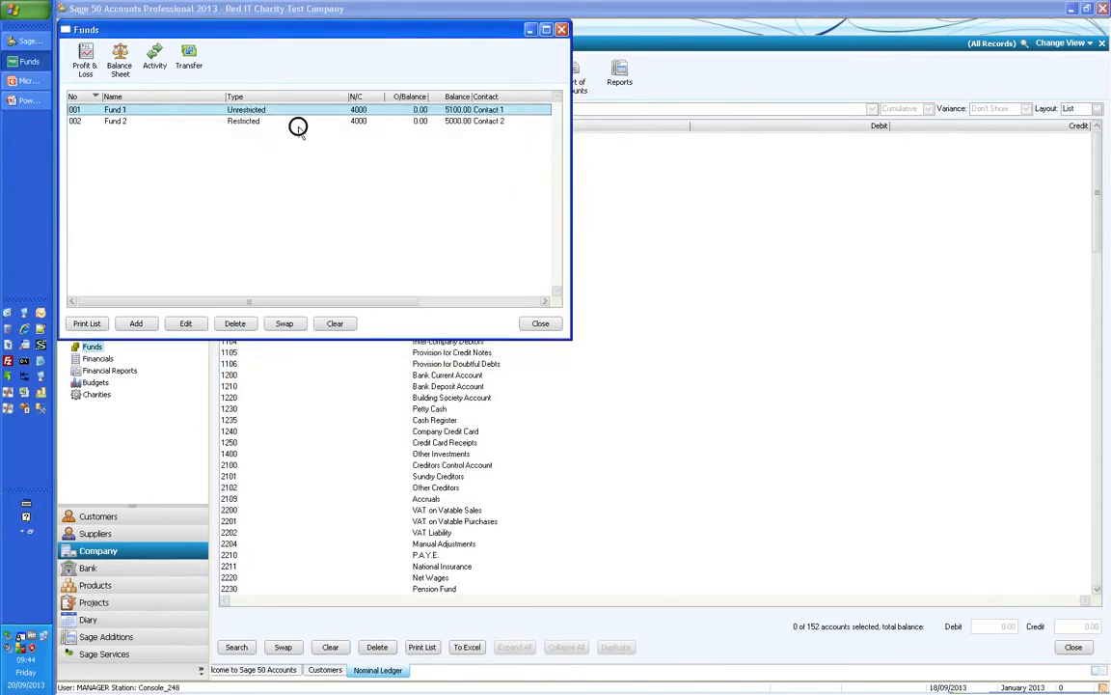
# Step: Select only Fund 2 in the Funds list and view its donation activity
pyautogui.click(262, 124)
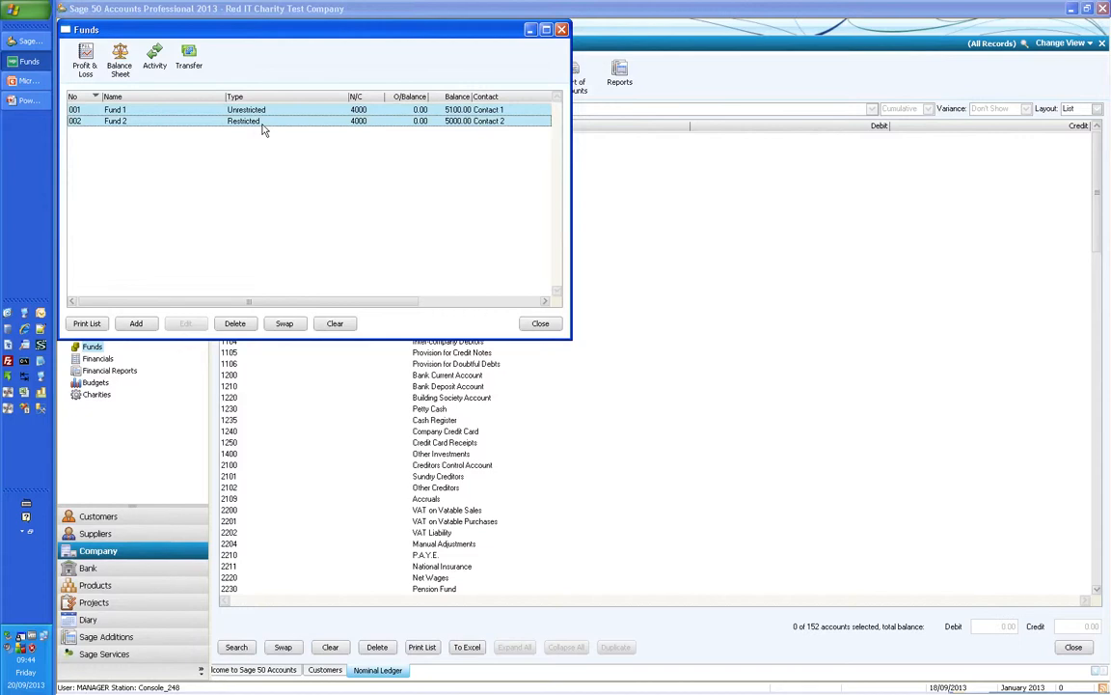
pyautogui.click(255, 119)
pyautogui.click(154, 58)
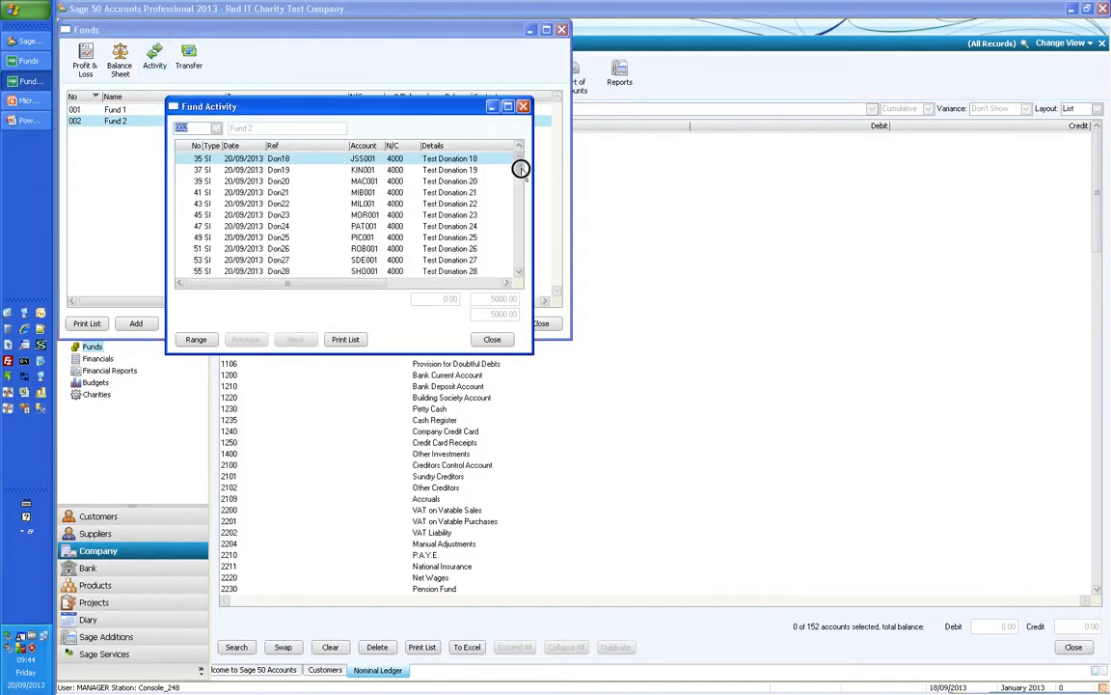
# Step: Review the remaining Fund 2 donation entries, then close the Fund Activity and Funds windows
pyautogui.moveTo(518, 209); pyautogui.dragTo(515, 262)
pyautogui.click(491, 339)
pyautogui.click(529, 325)
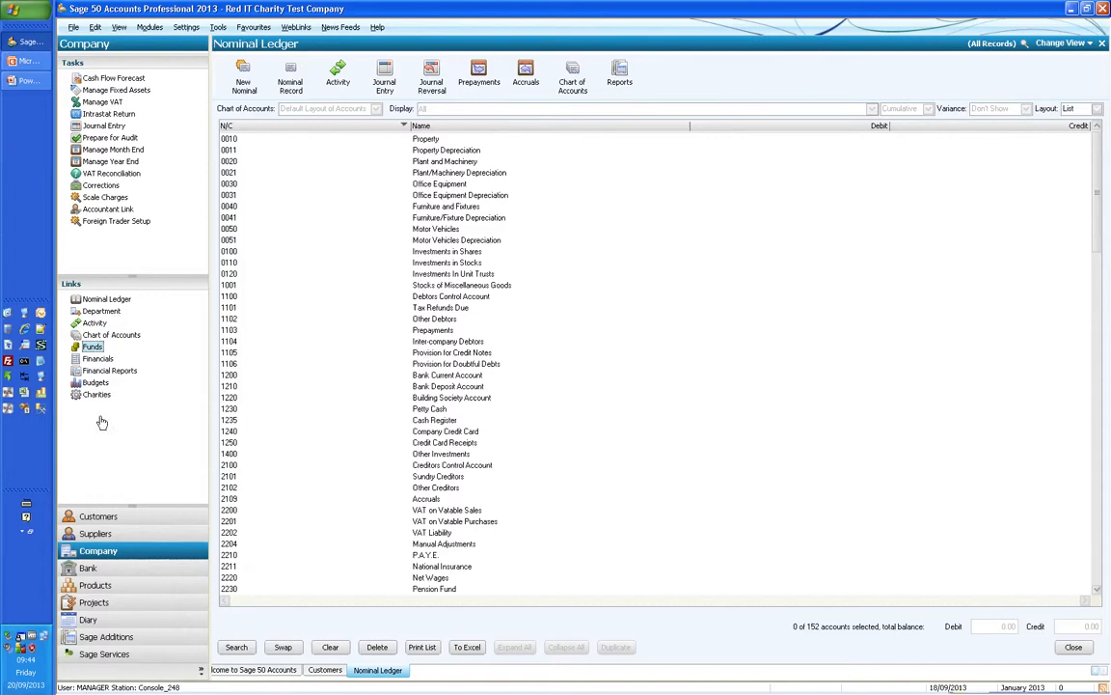
# Step: Display the customer records in the Customers list and open the transaction activity of A1 Design Services
pyautogui.click(107, 514)
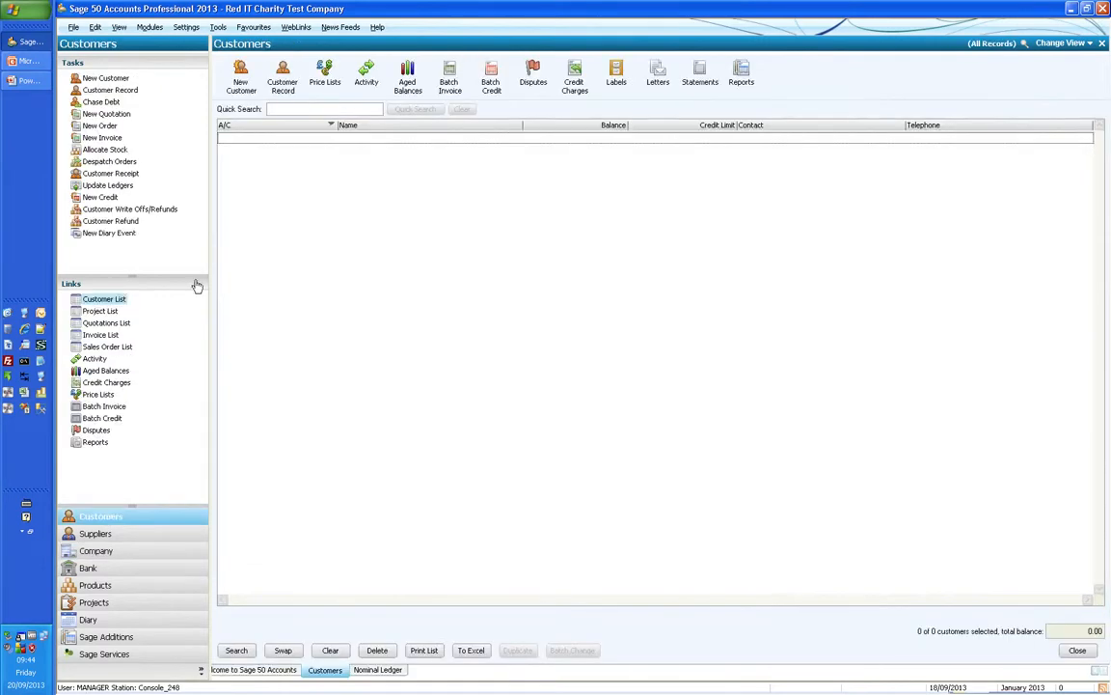
pyautogui.click(1025, 44)
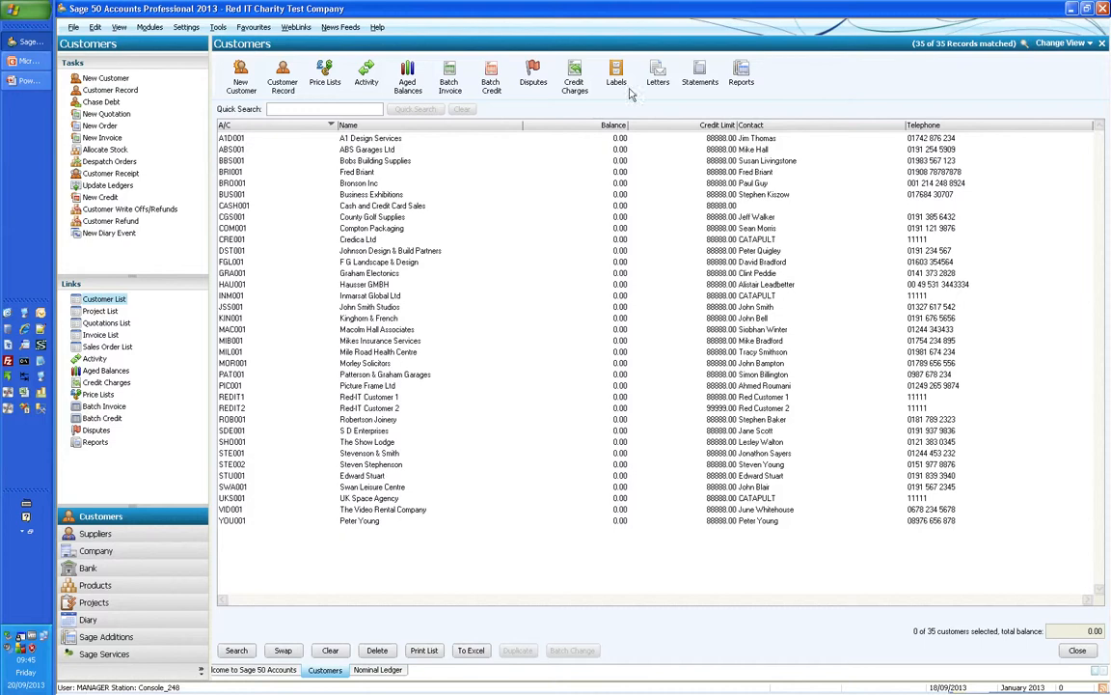
pyautogui.click(378, 135)
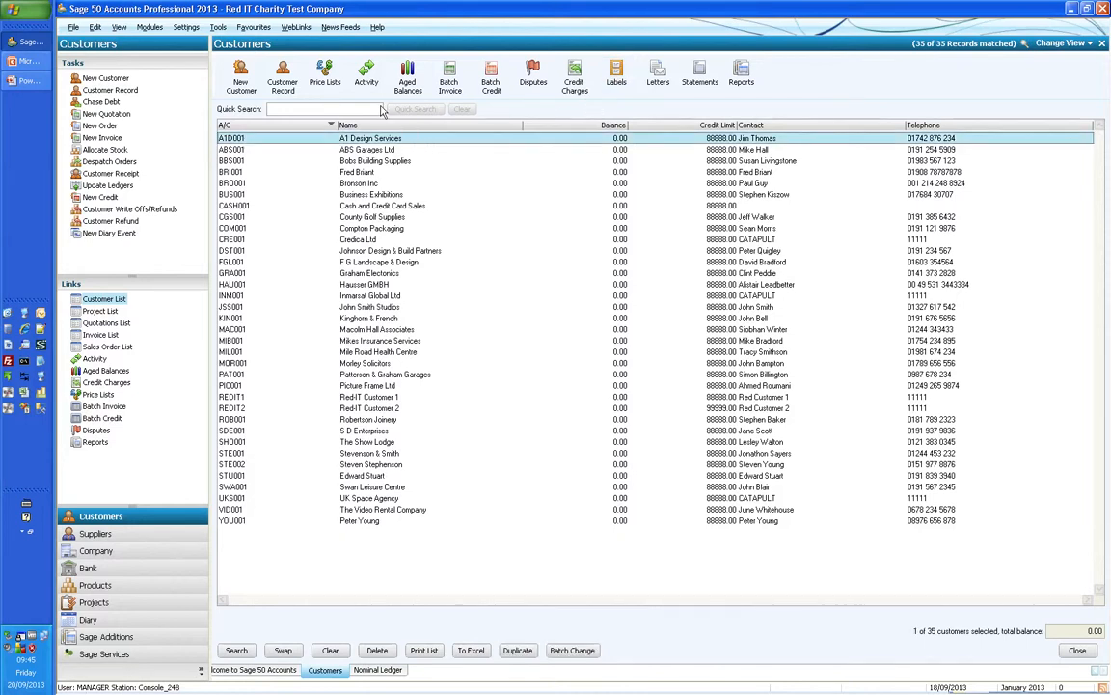
pyautogui.click(368, 81)
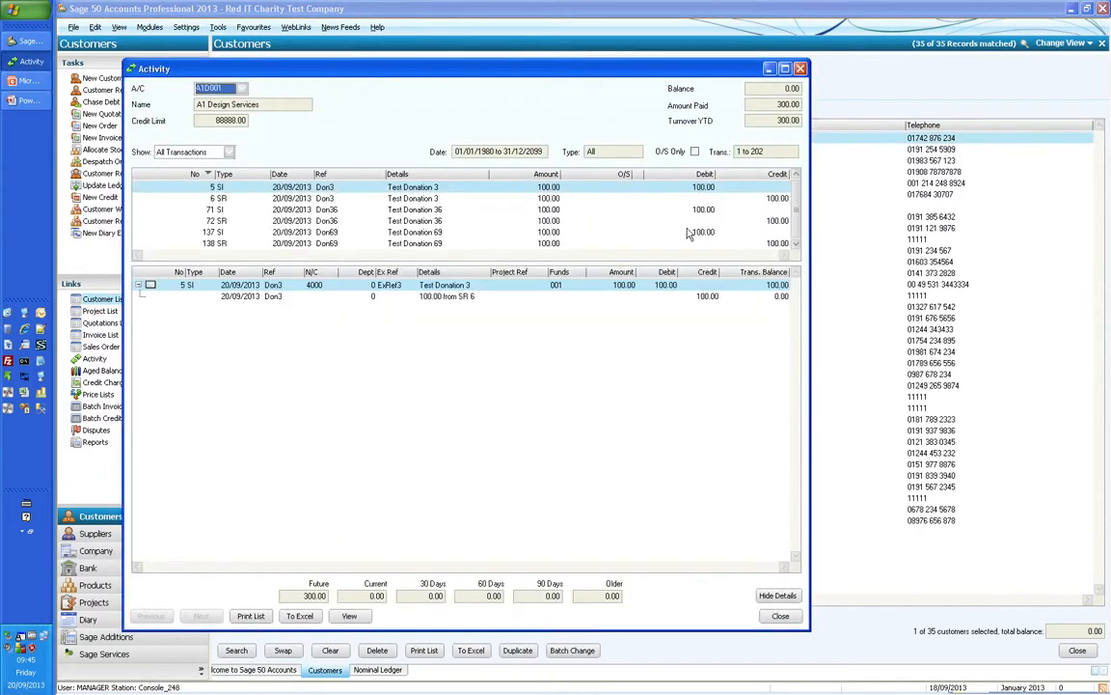
# Step: Examine the invoice and receipt details, including fund allocation, of Test Donations 3, 36 and 69 for A1 Design Services
pyautogui.click(693, 211)
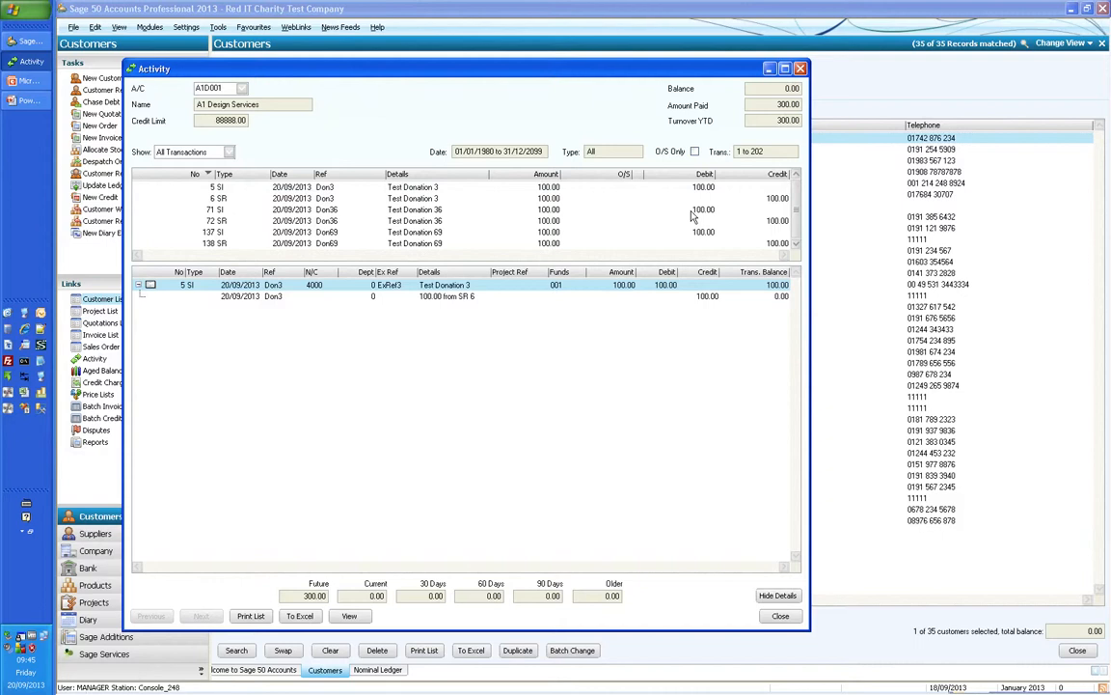
pyautogui.click(690, 233)
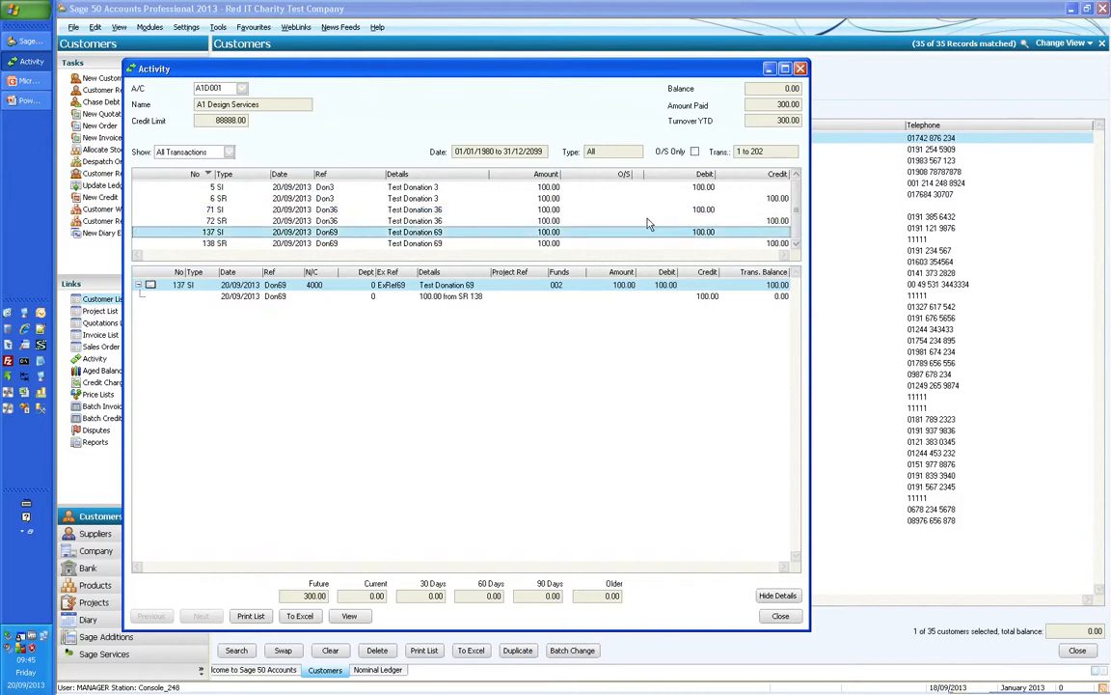
pyautogui.click(556, 189)
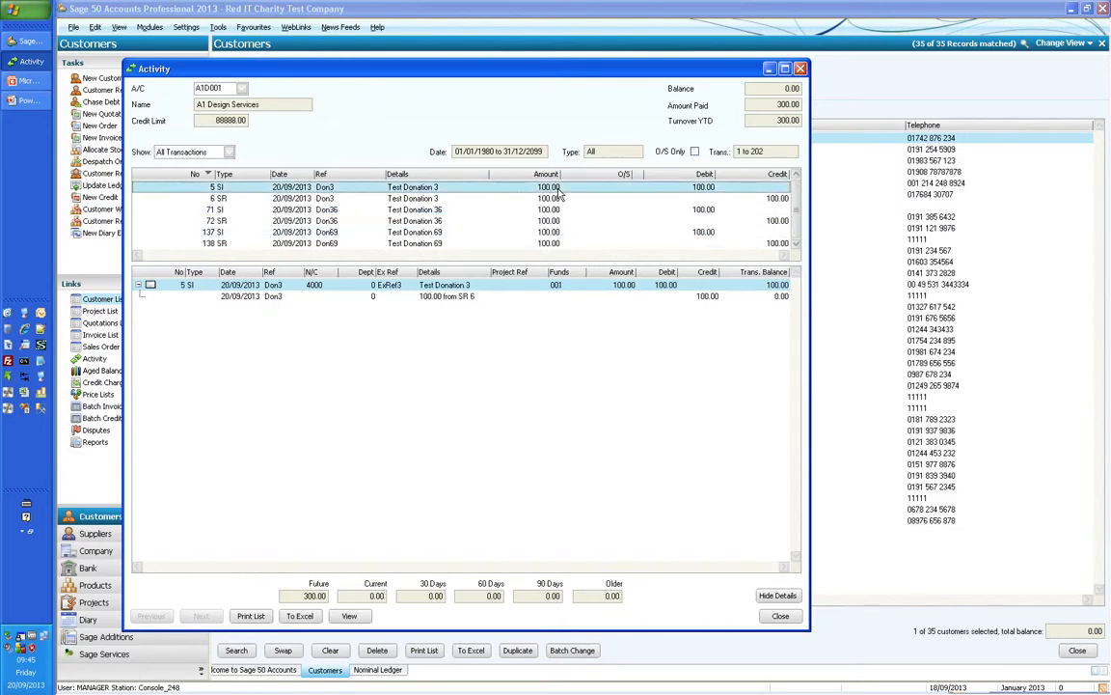
pyautogui.click(557, 199)
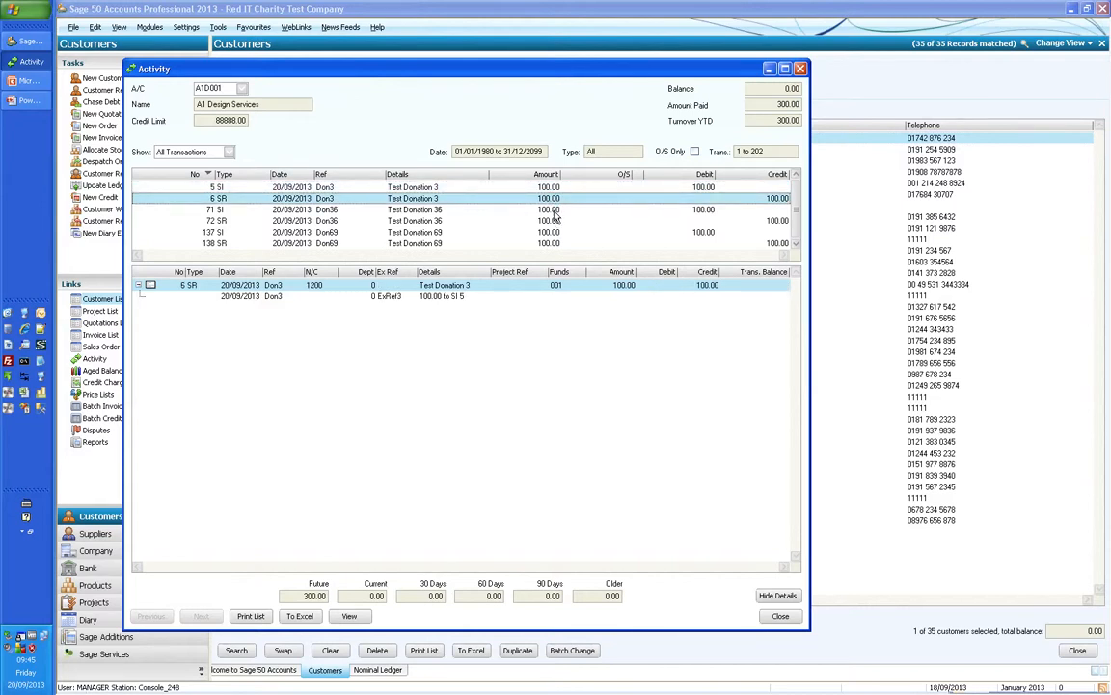
pyautogui.click(555, 211)
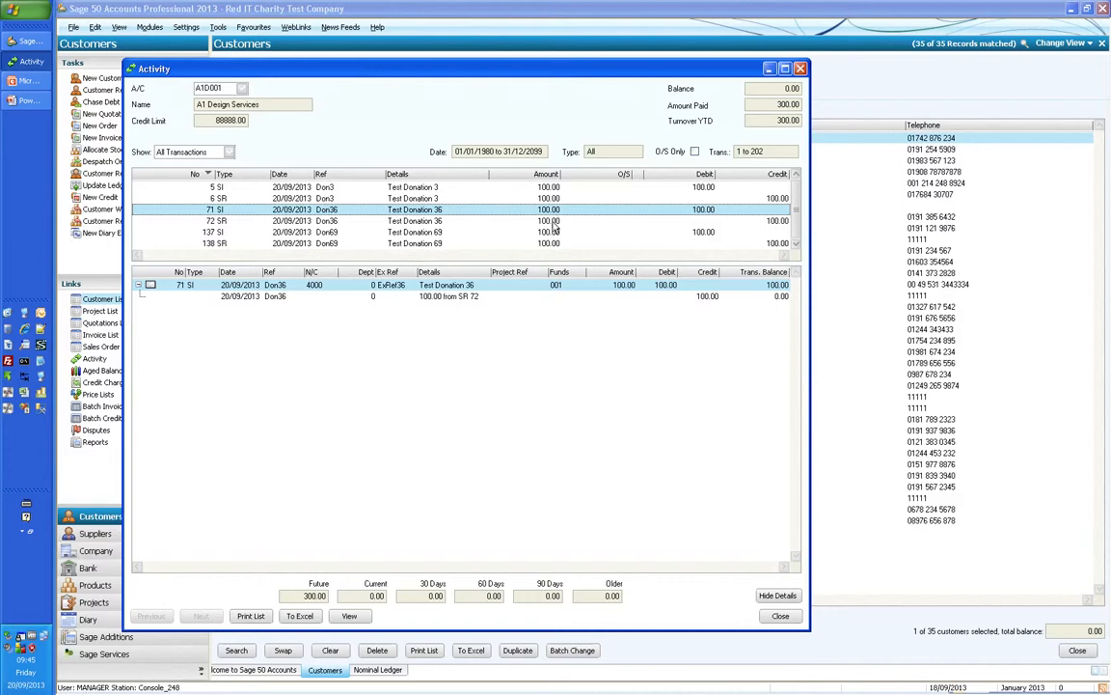
pyautogui.click(555, 222)
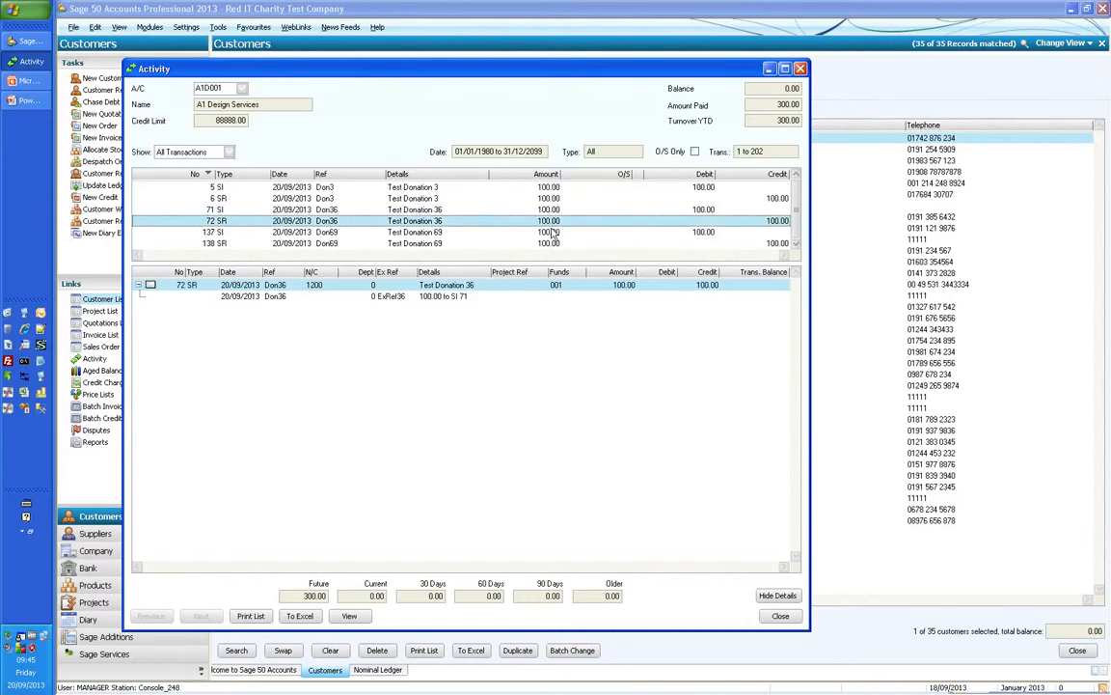
pyautogui.click(551, 233)
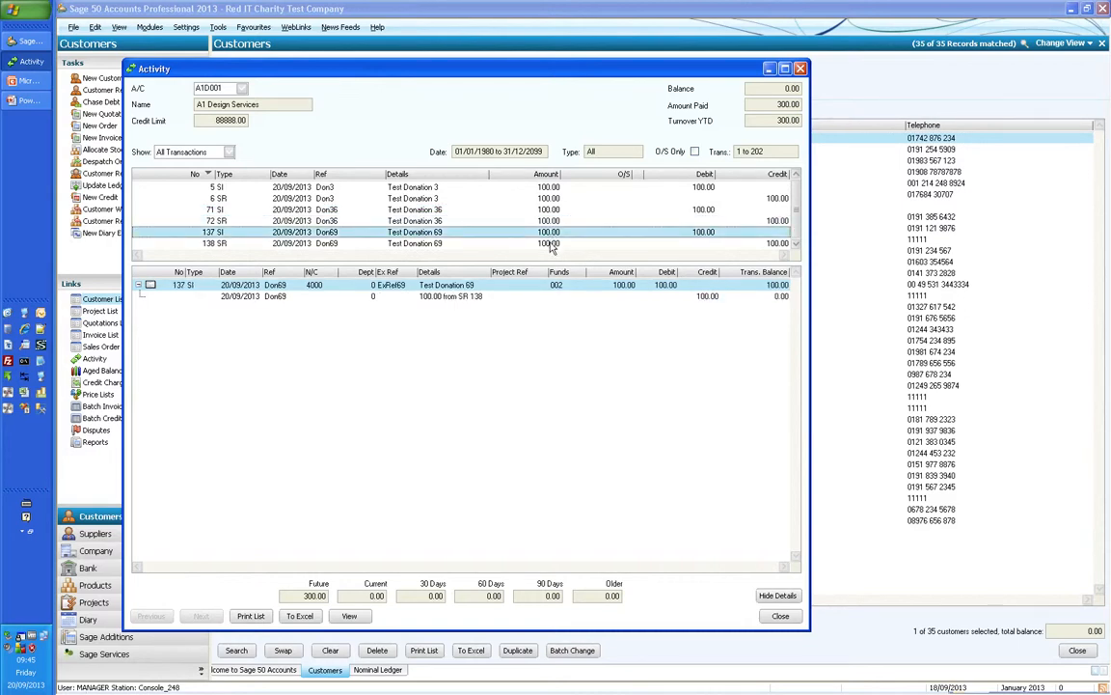
pyautogui.click(551, 244)
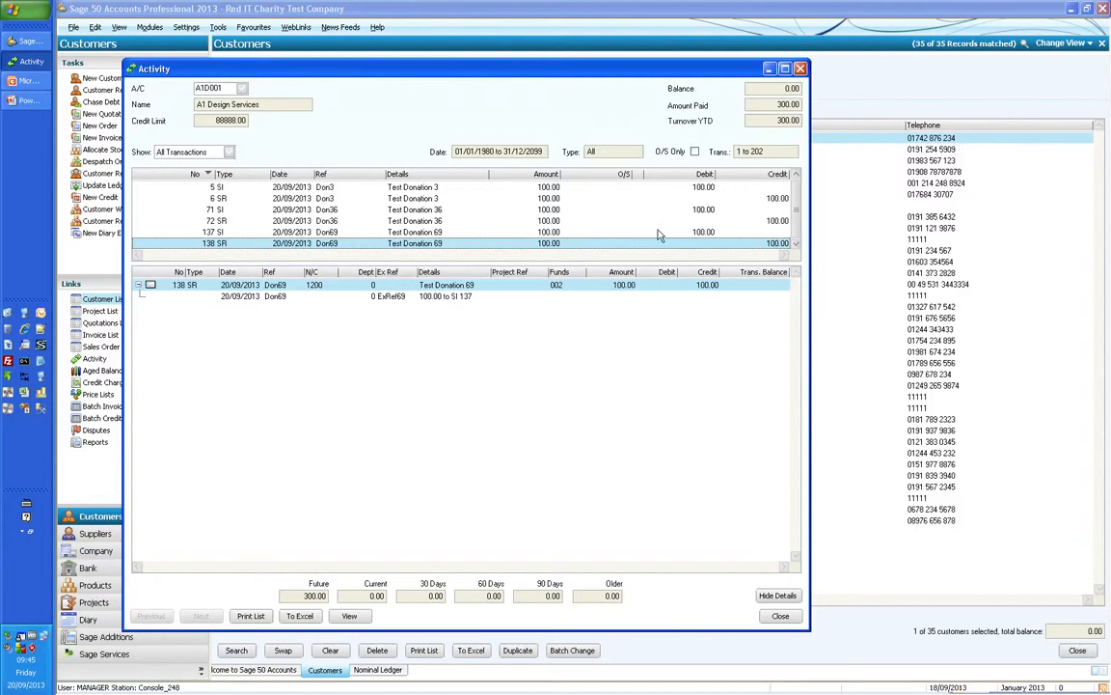